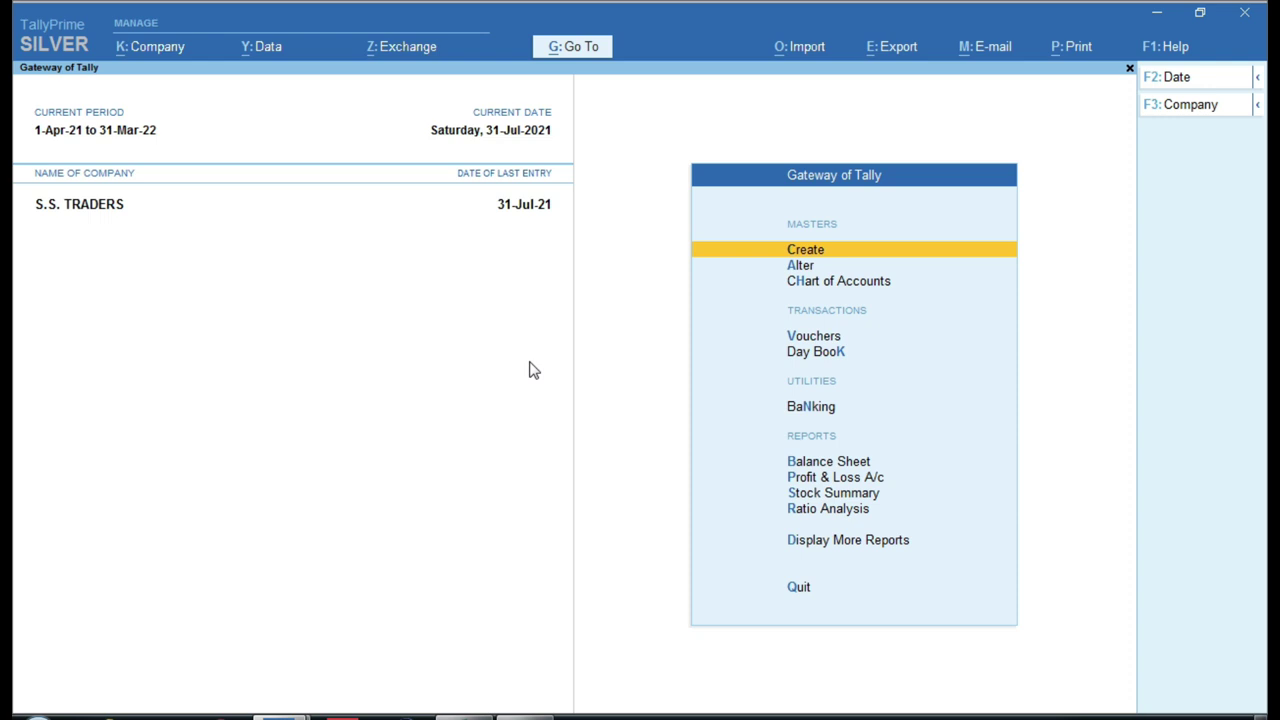
- Switch to the DAY BOOK workbook in Excel and view the journal entries on Sheet1 and Sheet2
{"action": "key", "text": "alt+Tab"}
{"action": "left_click", "coordinate": [476, 538]}
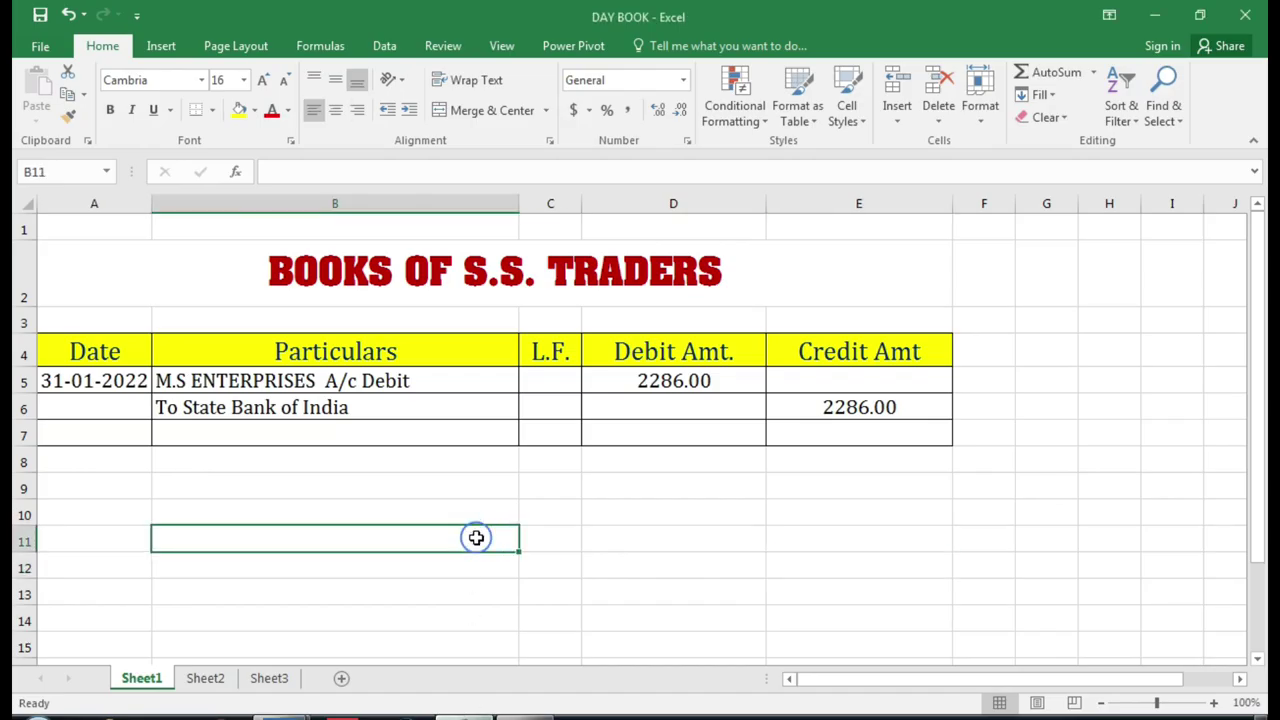
{"action": "left_click", "coordinate": [205, 678]}
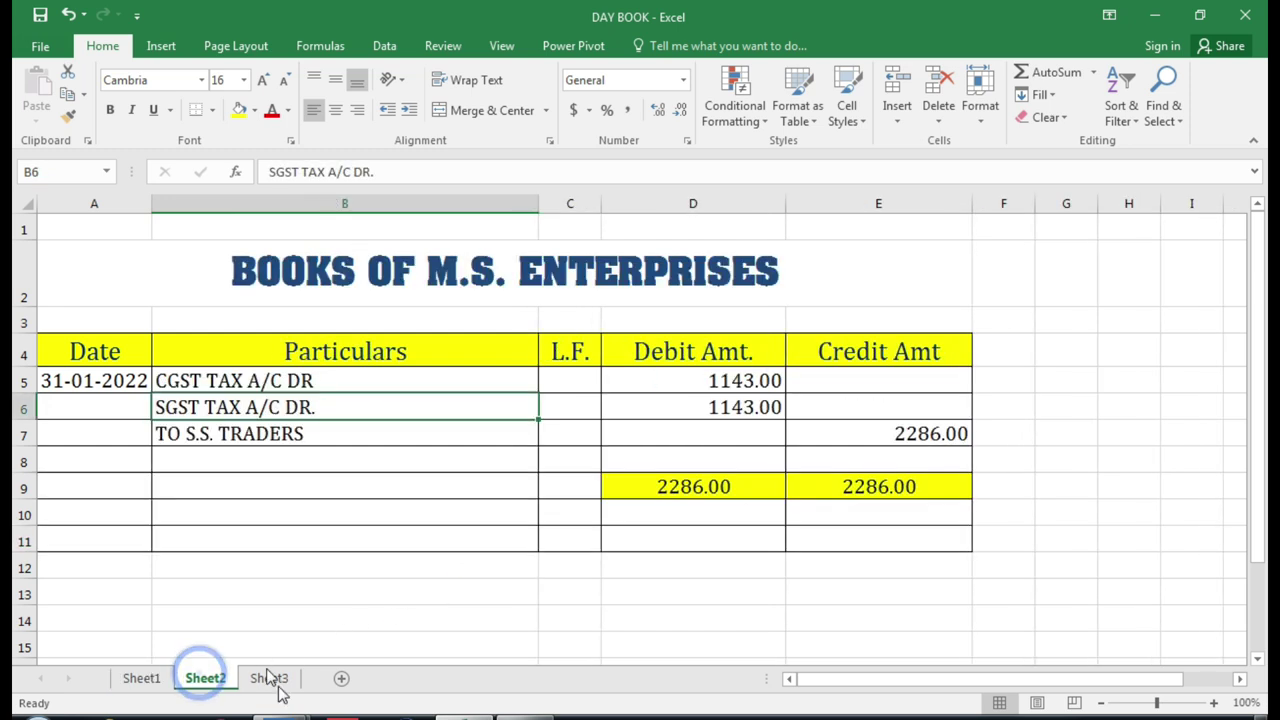
- Switch to TallyPrime and view the M.S. ENTERPRISES and S.S. TRADERS company windows in turn
{"action": "mouse_move", "coordinate": [280, 714]}
{"action": "left_click", "coordinate": [228, 629]}
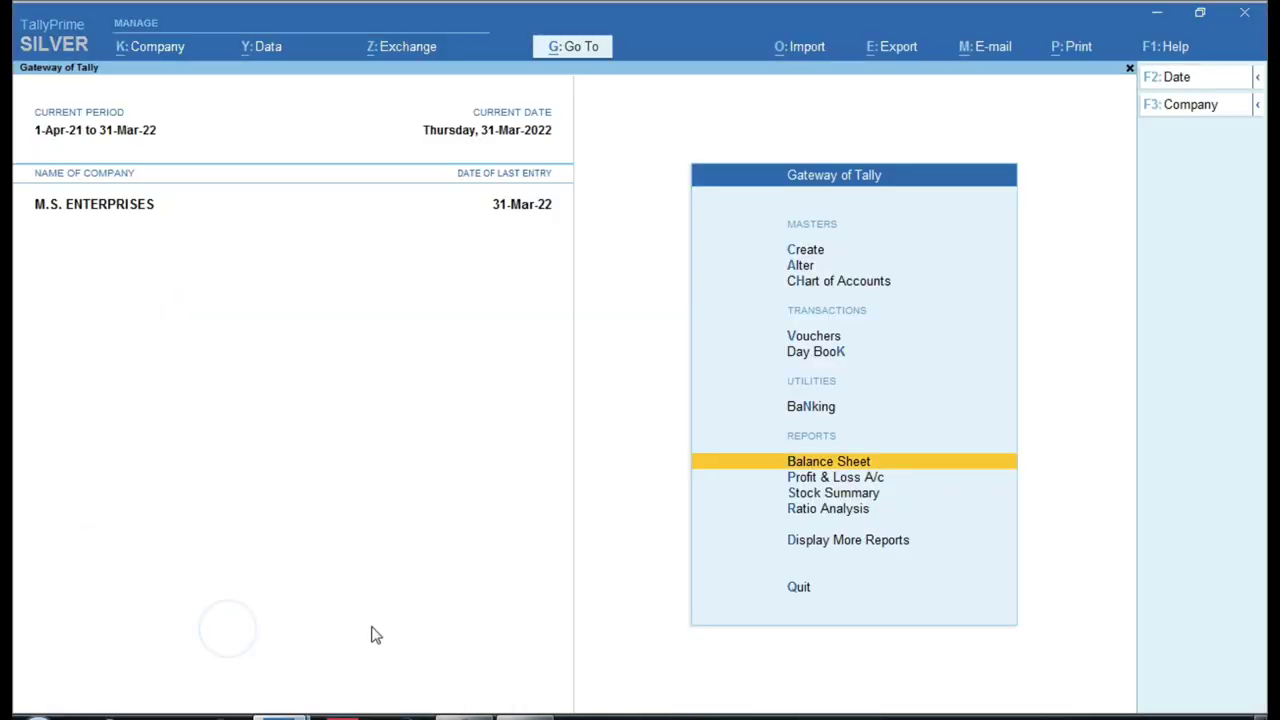
{"action": "left_click", "coordinate": [381, 641]}
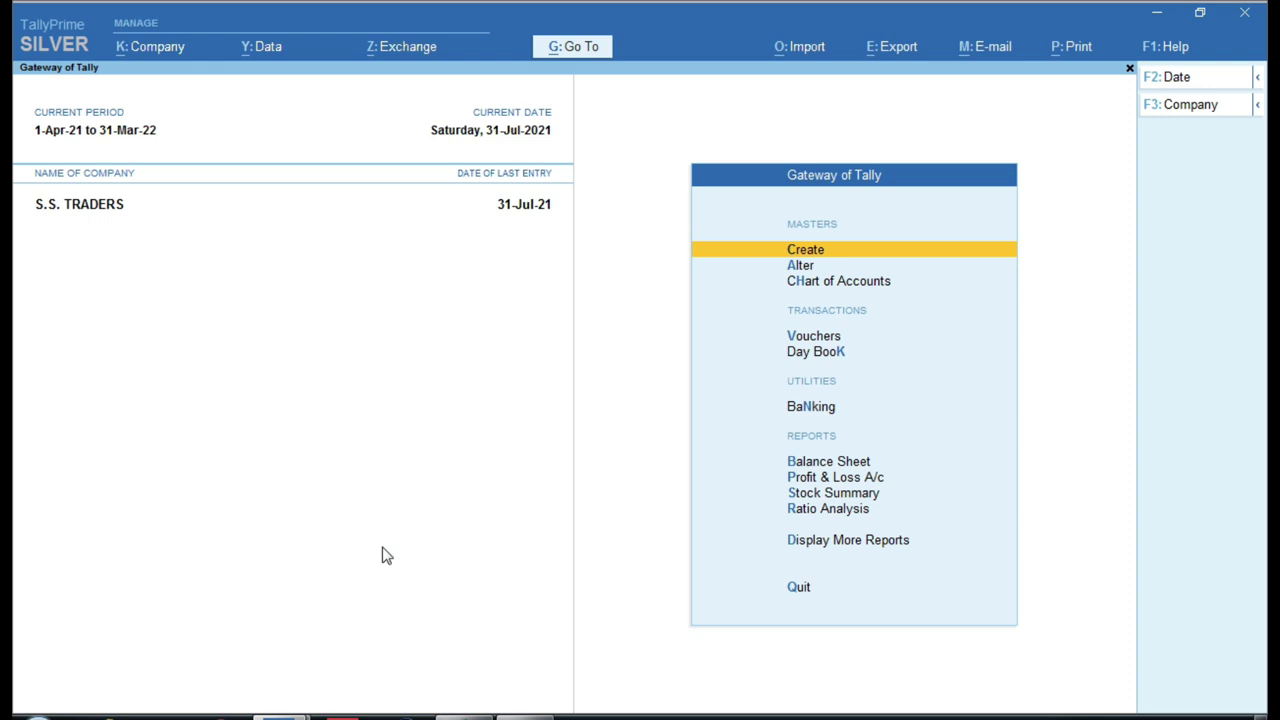
{"action": "left_click", "coordinate": [280, 716]}
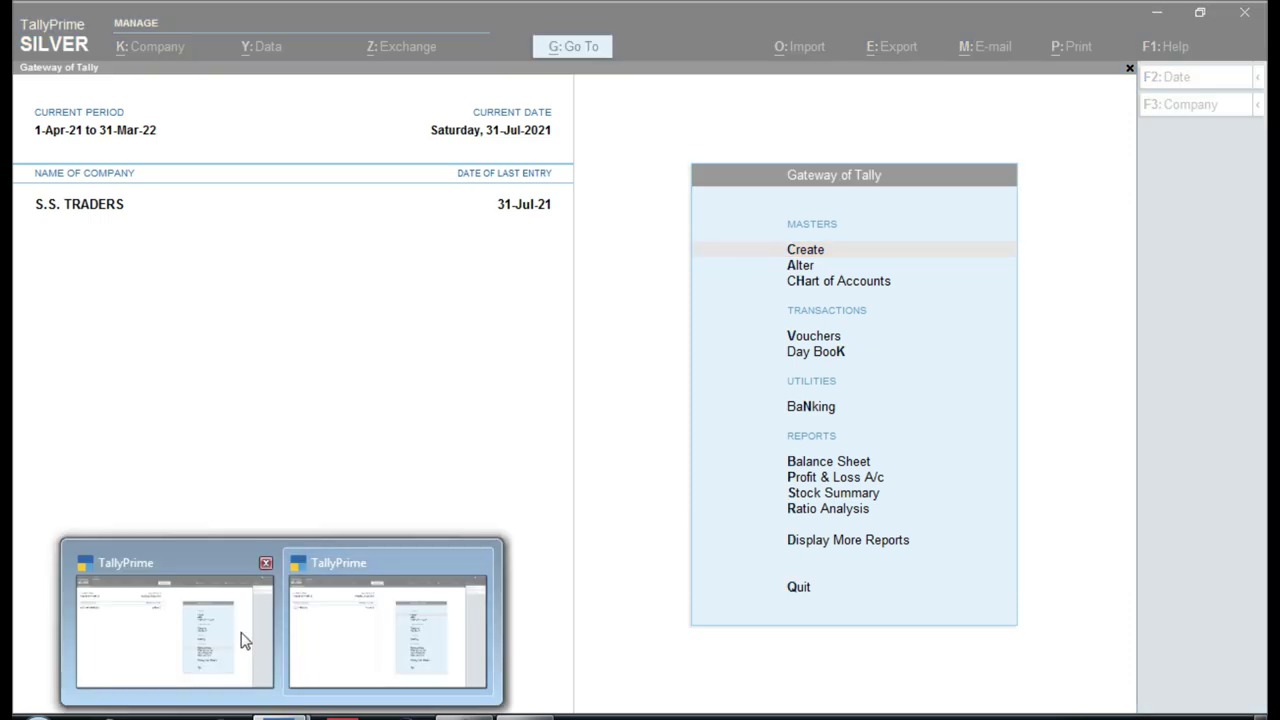
{"action": "left_click", "coordinate": [229, 632]}
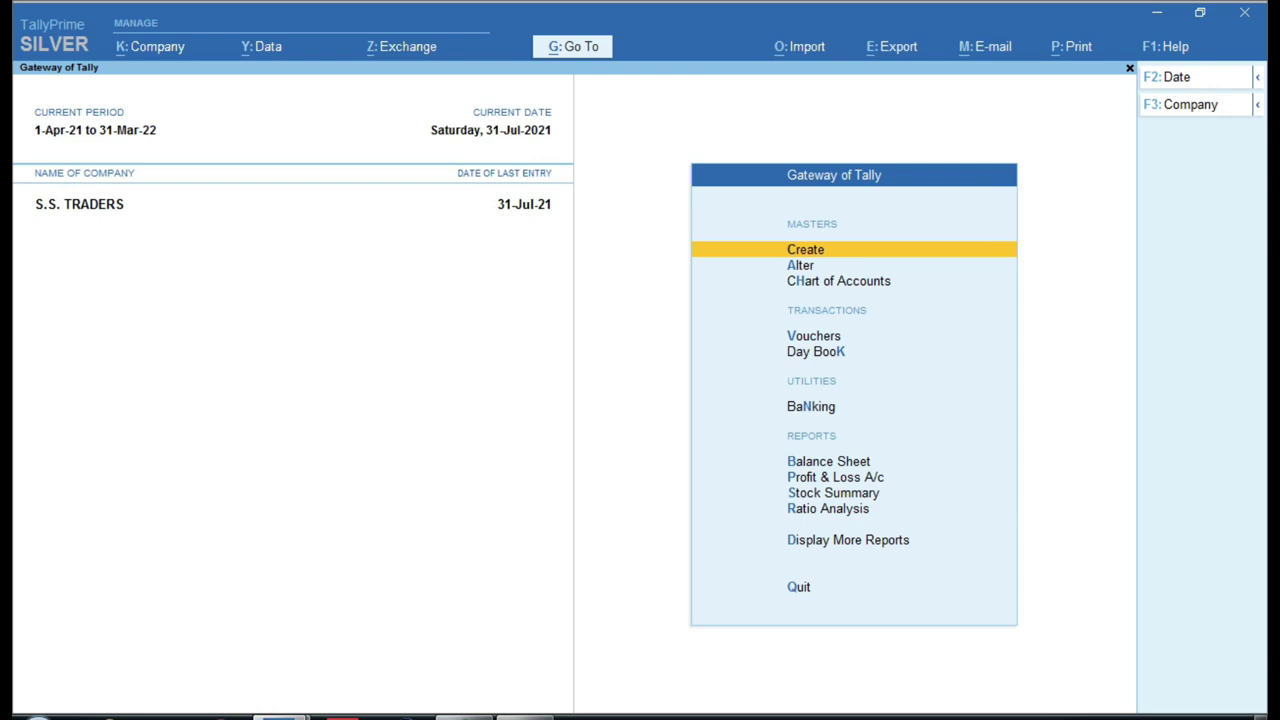
- Open the M.S. ENTERPRISES balance sheet and drill down through Current Liabilities to the Duties & Taxes ledgers
{"action": "mouse_move", "coordinate": [278, 714]}
{"action": "left_click", "coordinate": [205, 642]}
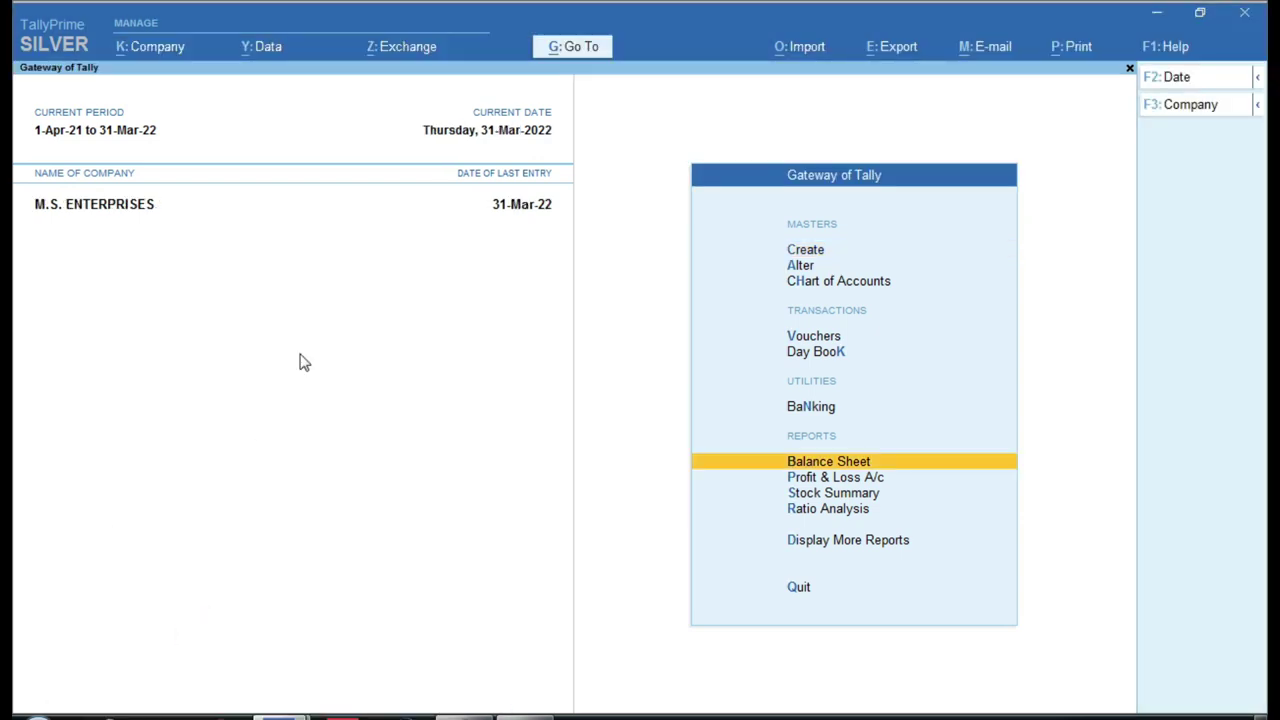
{"action": "key", "text": "Return"}
{"action": "key", "text": "Down"}
{"action": "key", "text": "Down"}
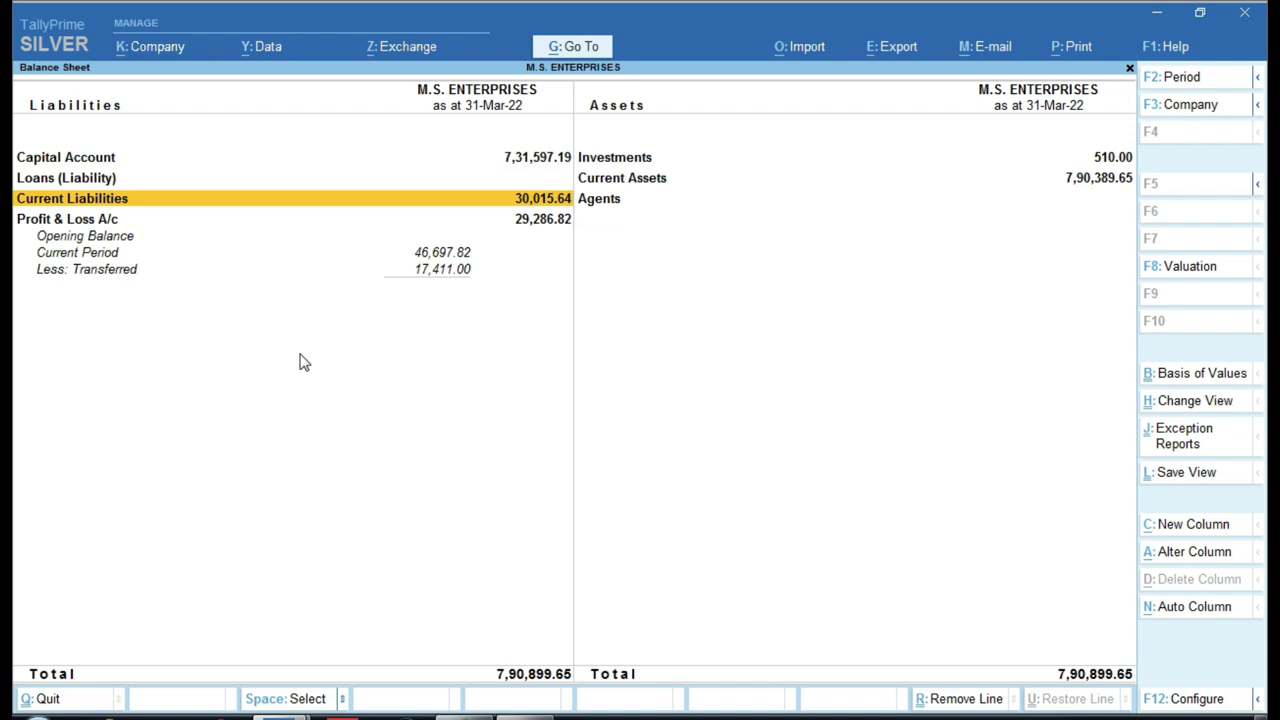
{"action": "key", "text": "Return"}
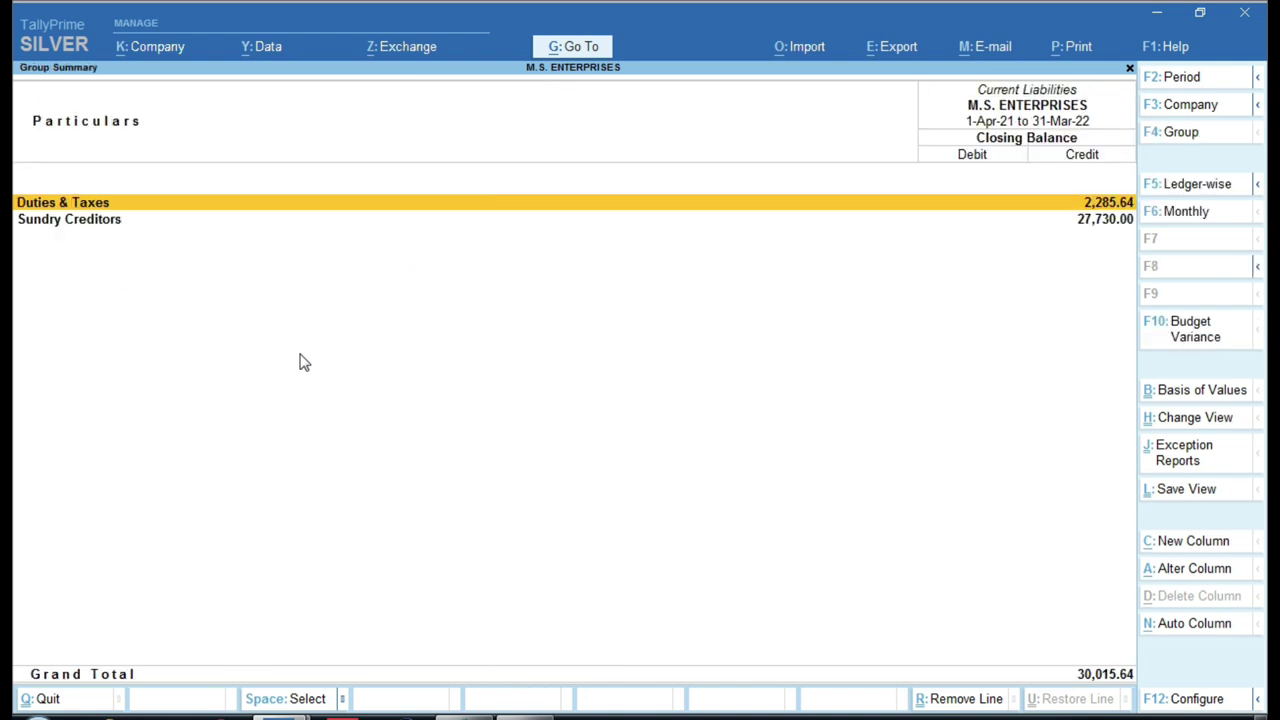
{"action": "key", "text": "Return"}
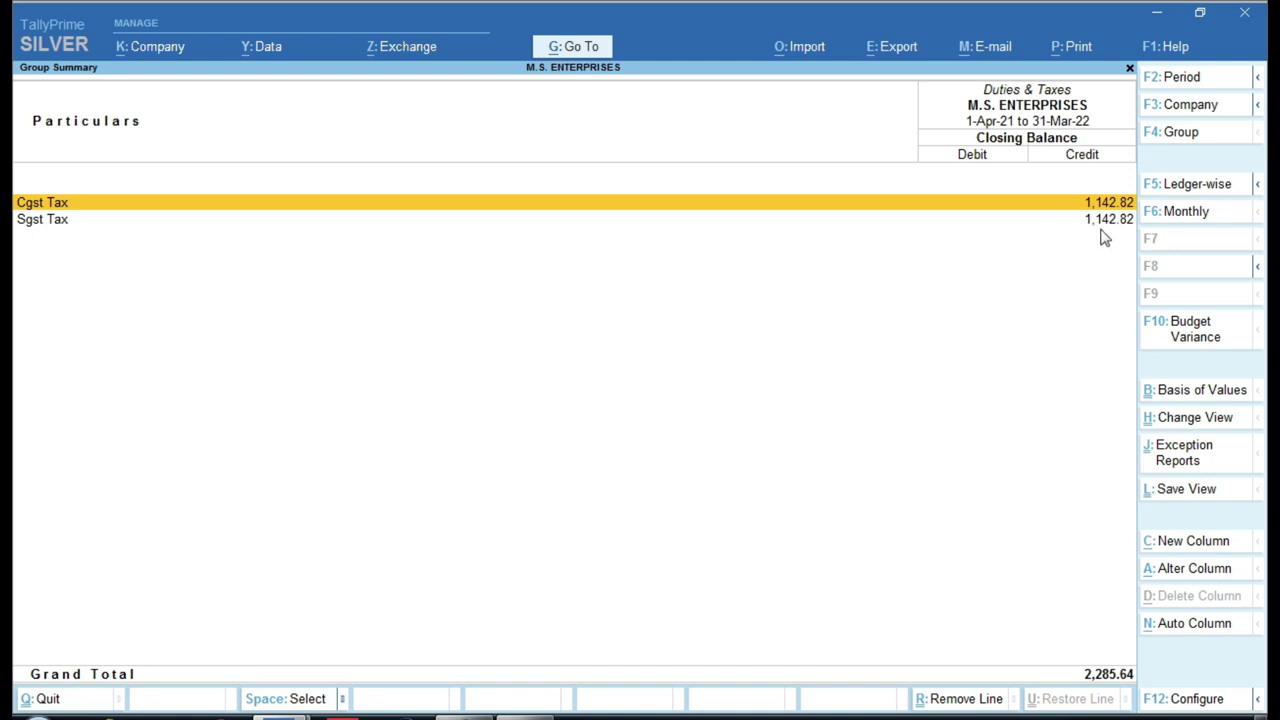
- View the S.S. TRADERS company window and return to the Duties & Taxes summary of M.S. ENTERPRISES
{"action": "mouse_move", "coordinate": [292, 708]}
{"action": "left_click", "coordinate": [389, 634]}
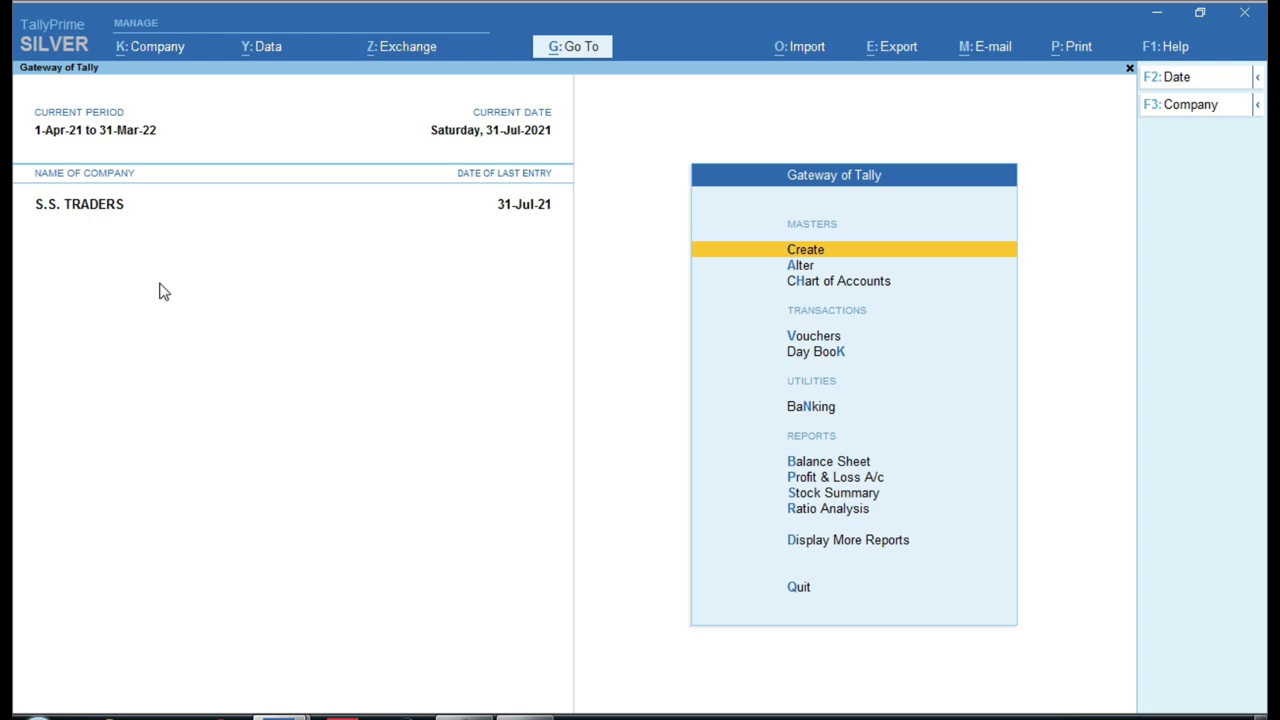
{"action": "mouse_move", "coordinate": [279, 716]}
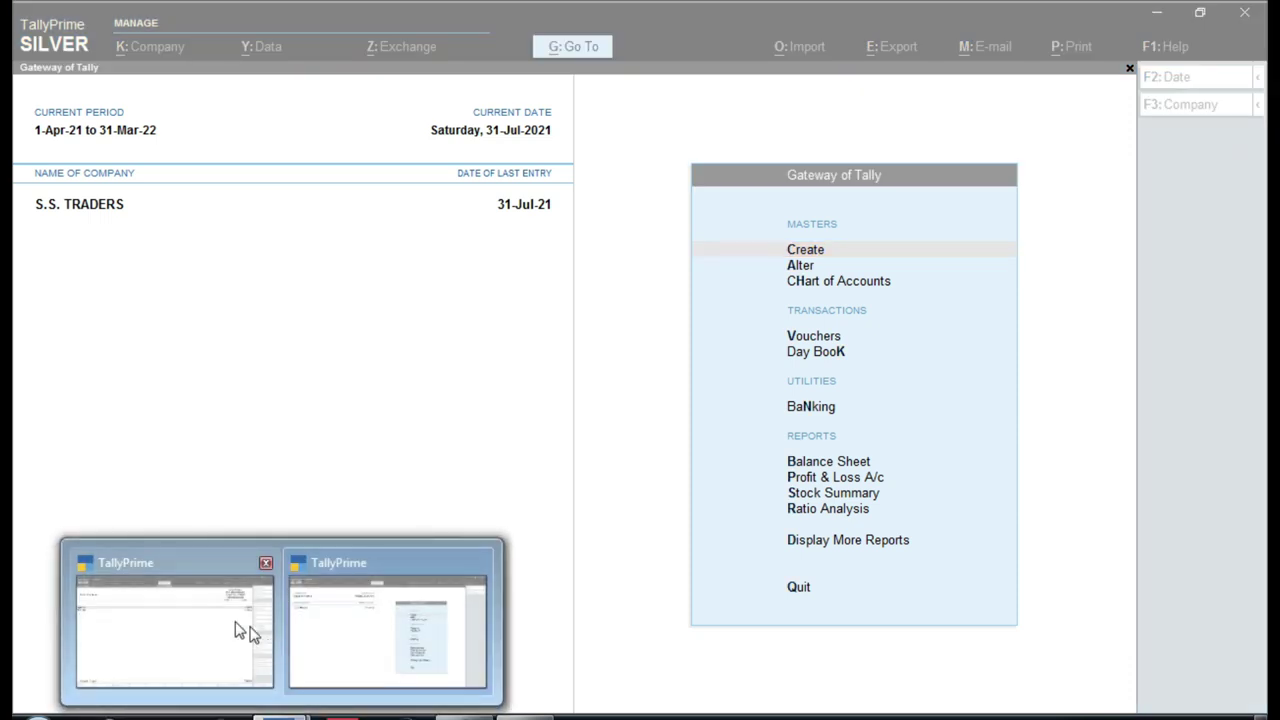
{"action": "left_click", "coordinate": [225, 618]}
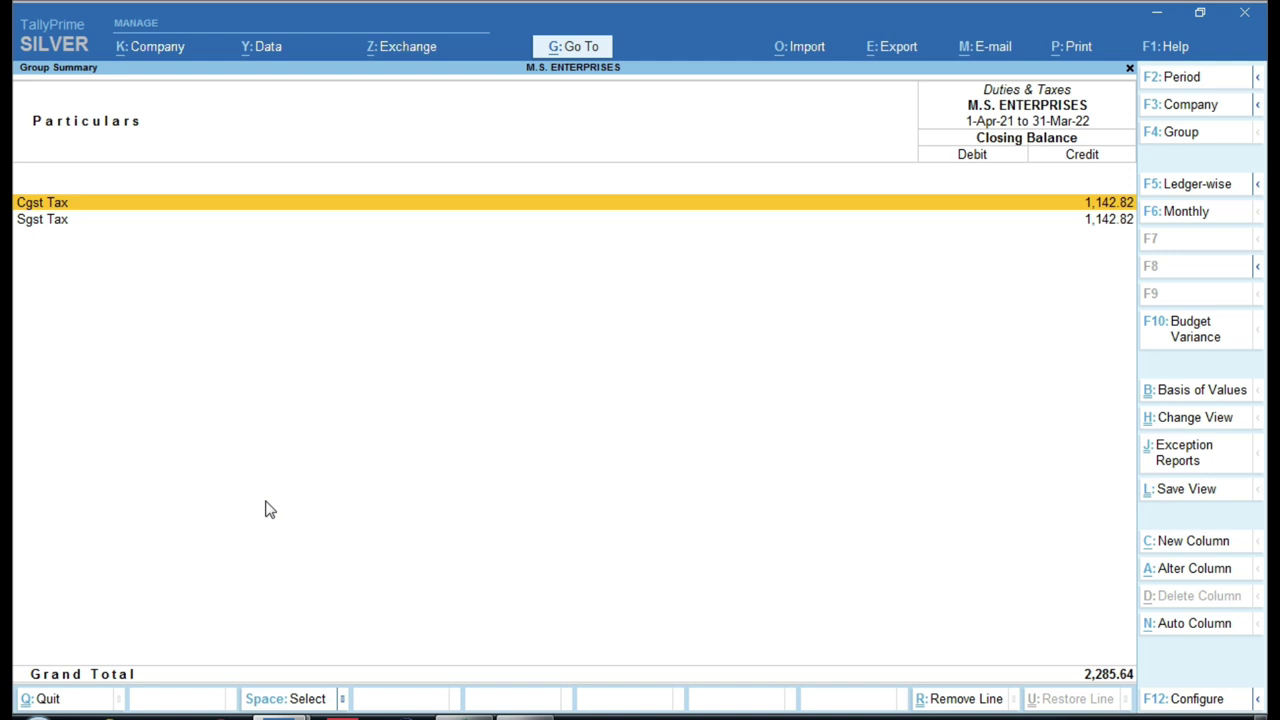
- Switch to Excel and compare the M.S. ENTERPRISES entry on Sheet2 with the S.S. TRADERS entry on Sheet1
{"action": "left_click", "coordinate": [481, 717]}
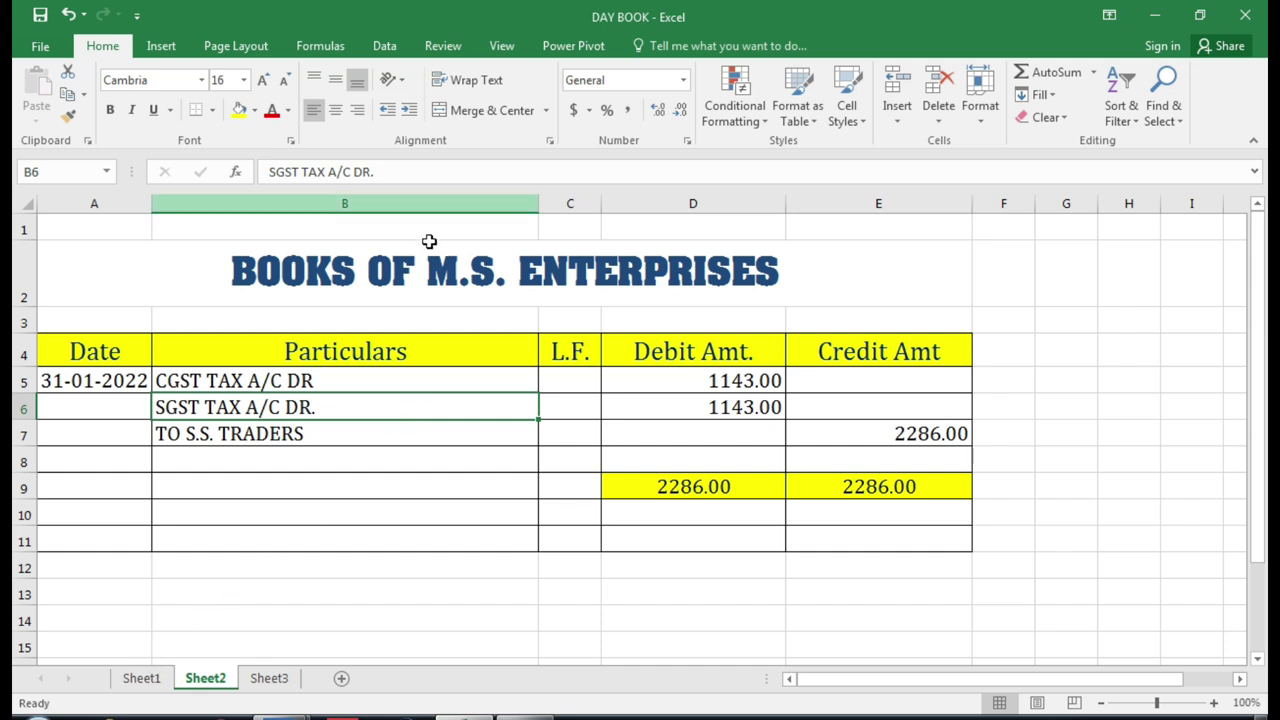
{"action": "left_click", "coordinate": [393, 266]}
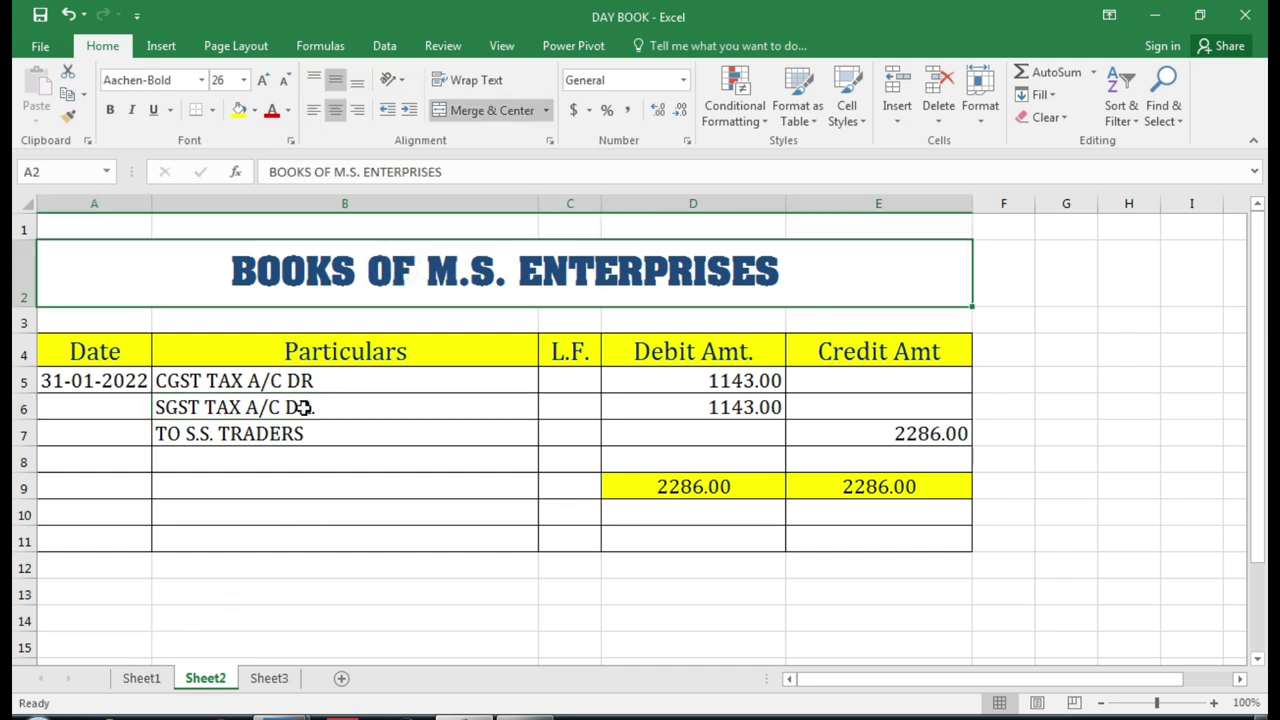
{"action": "left_click", "coordinate": [143, 679]}
{"action": "left_click", "coordinate": [402, 266]}
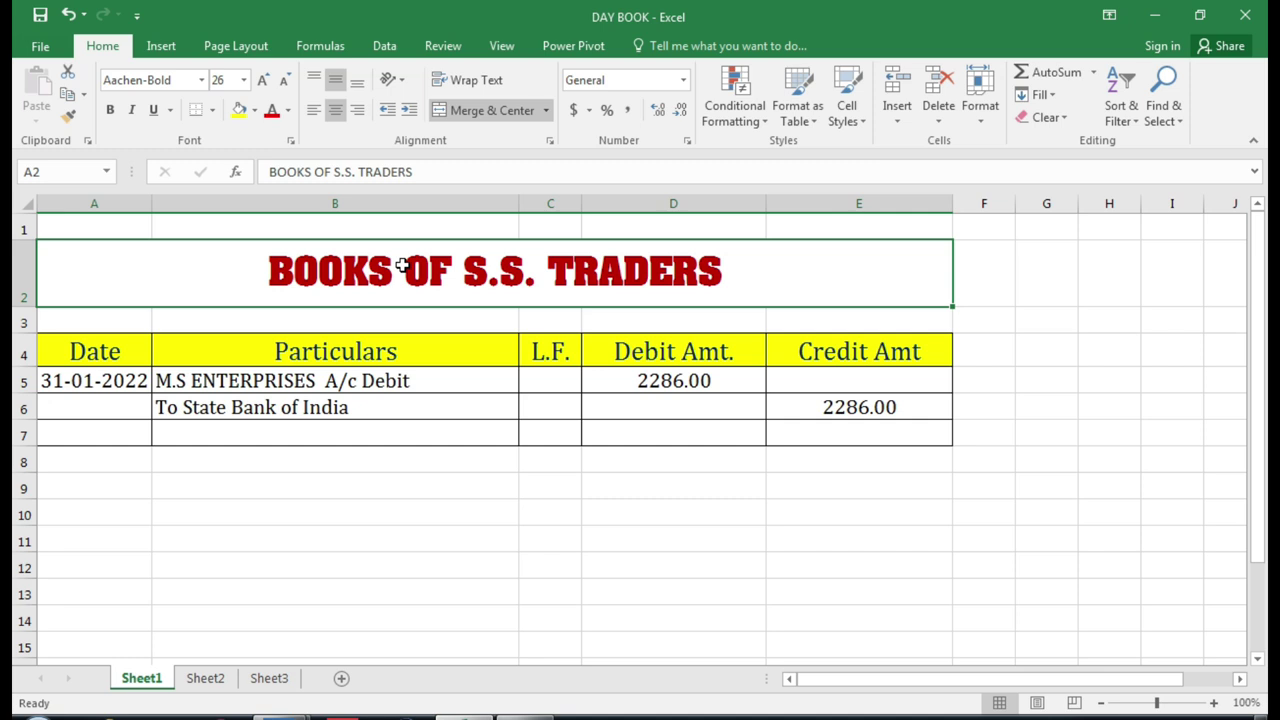
{"action": "left_click", "coordinate": [212, 679]}
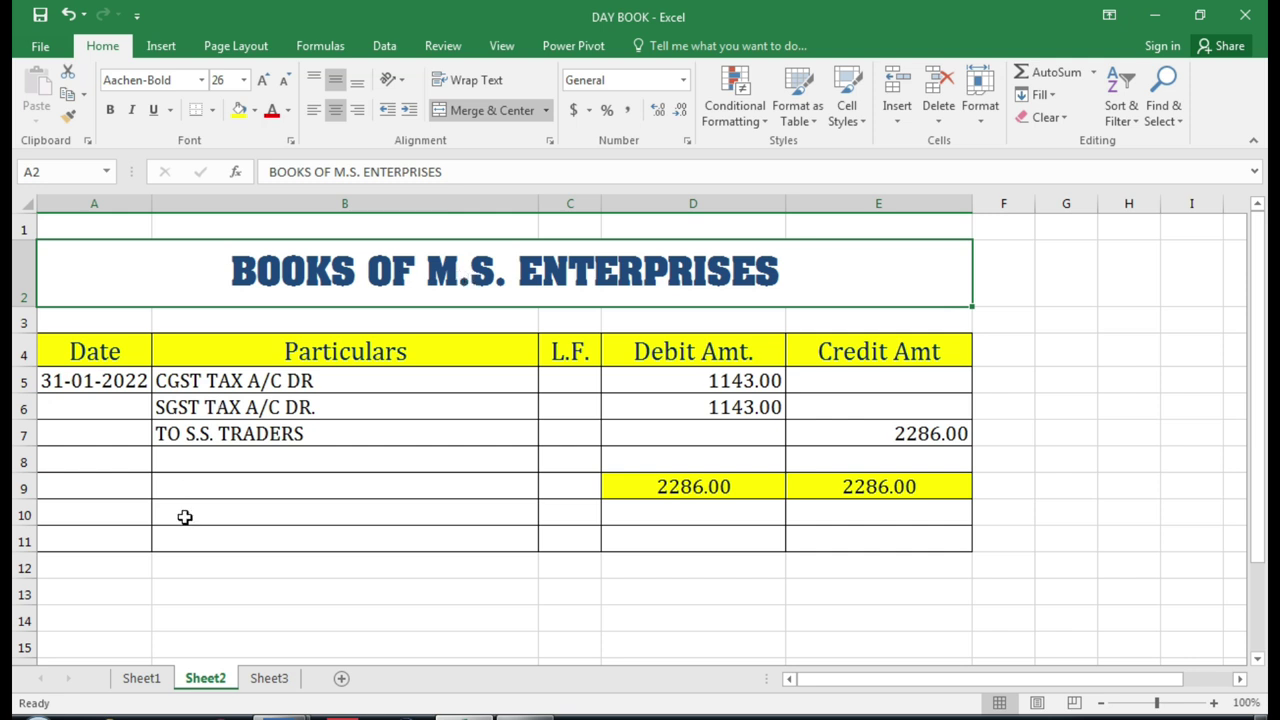
{"action": "left_click", "coordinate": [143, 679]}
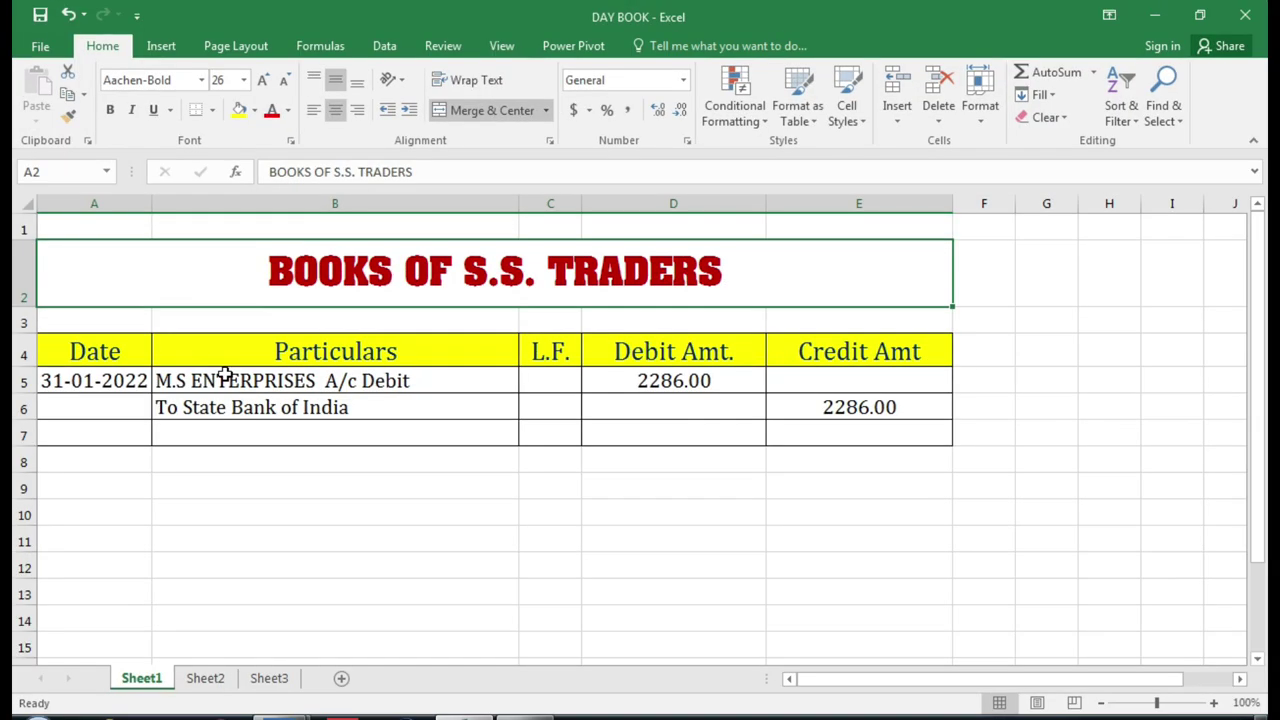
- Examine the debit and credit accounts and amounts of the journal entry in the books of S.S. TRADERS
{"action": "left_click", "coordinate": [667, 381]}
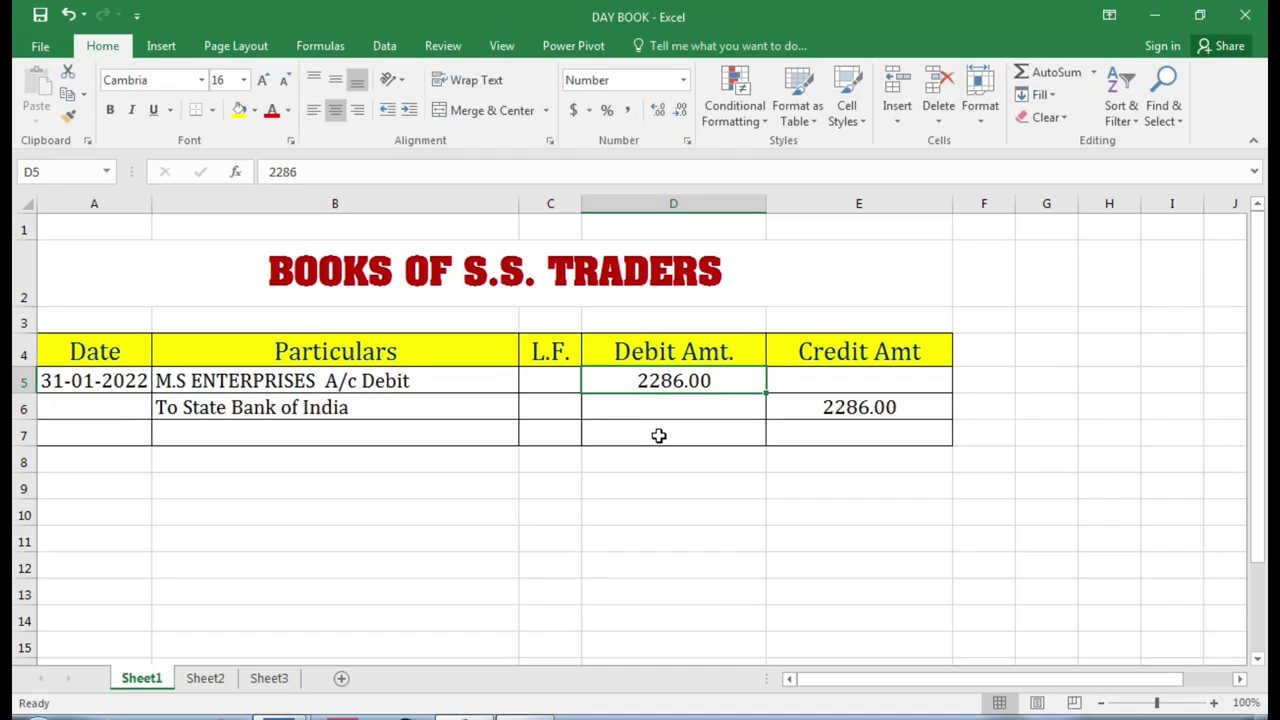
{"action": "left_click", "coordinate": [297, 381]}
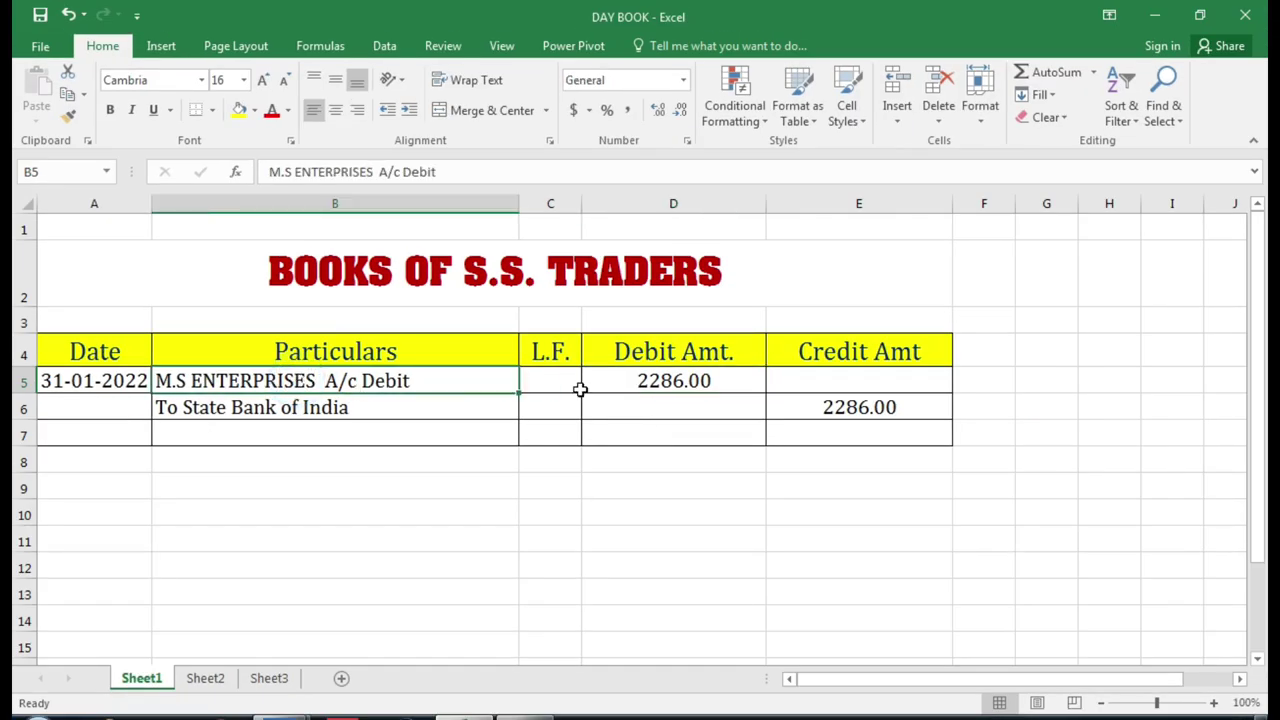
{"action": "left_click", "coordinate": [390, 408]}
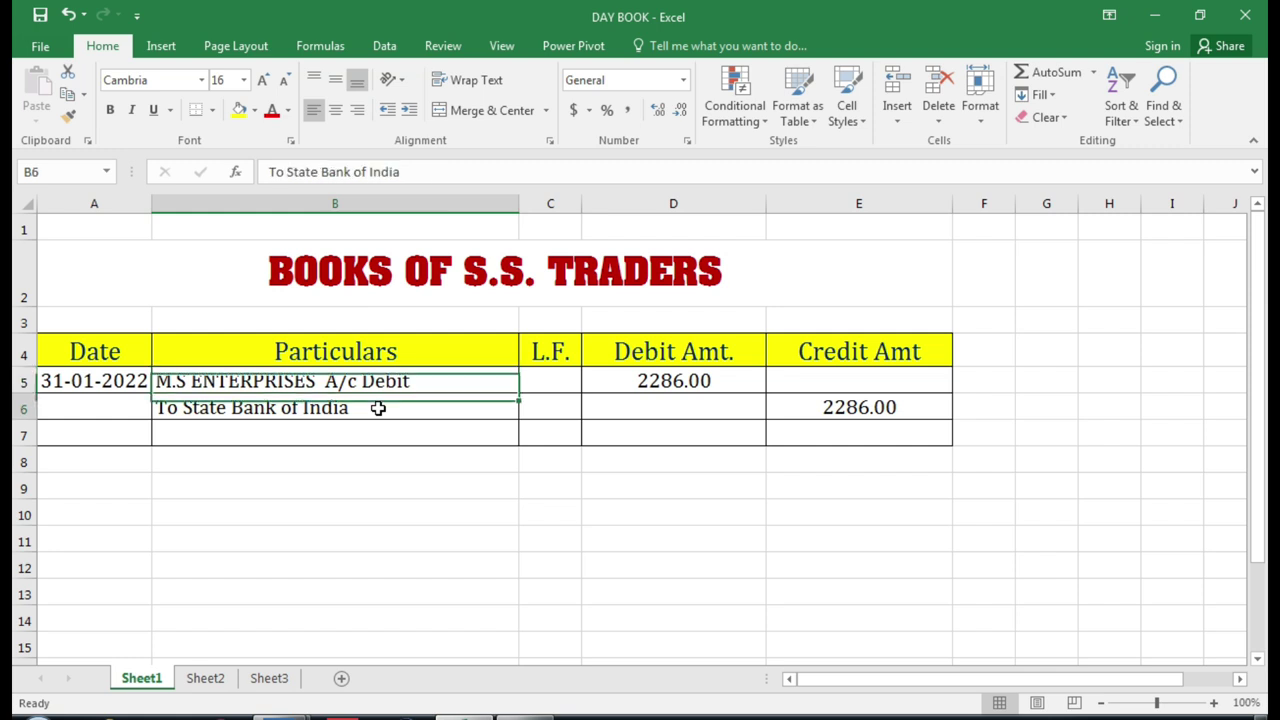
{"action": "left_click", "coordinate": [908, 405]}
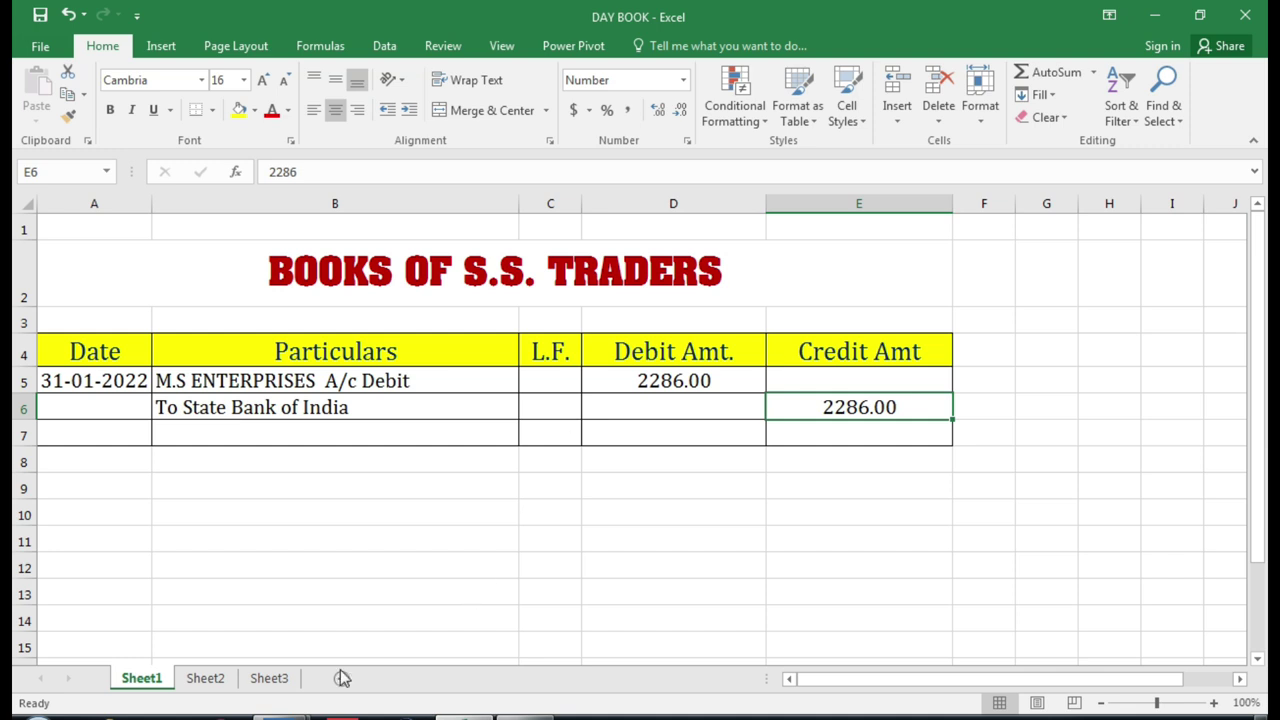
- Switch to the S.S. TRADERS company in TallyPrime and start a new Payment voucher
{"action": "left_click", "coordinate": [287, 710]}
{"action": "left_click", "coordinate": [366, 634]}
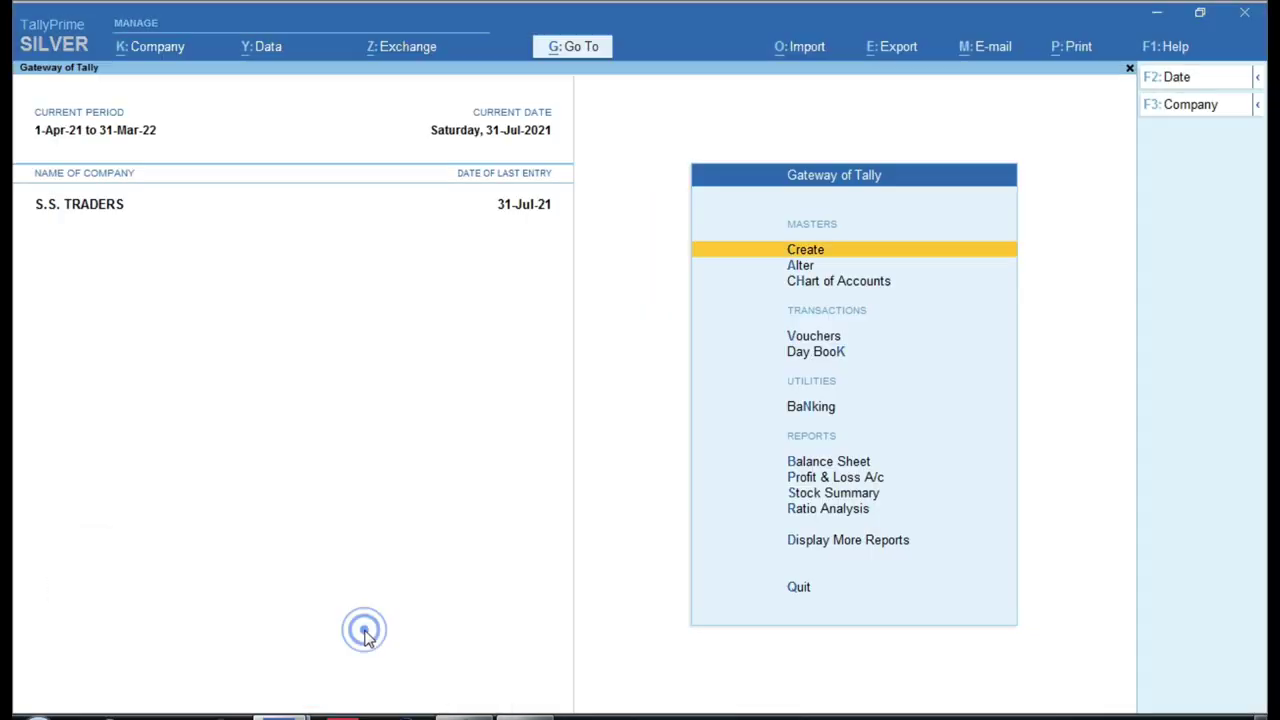
{"action": "key", "text": "ctrl"}
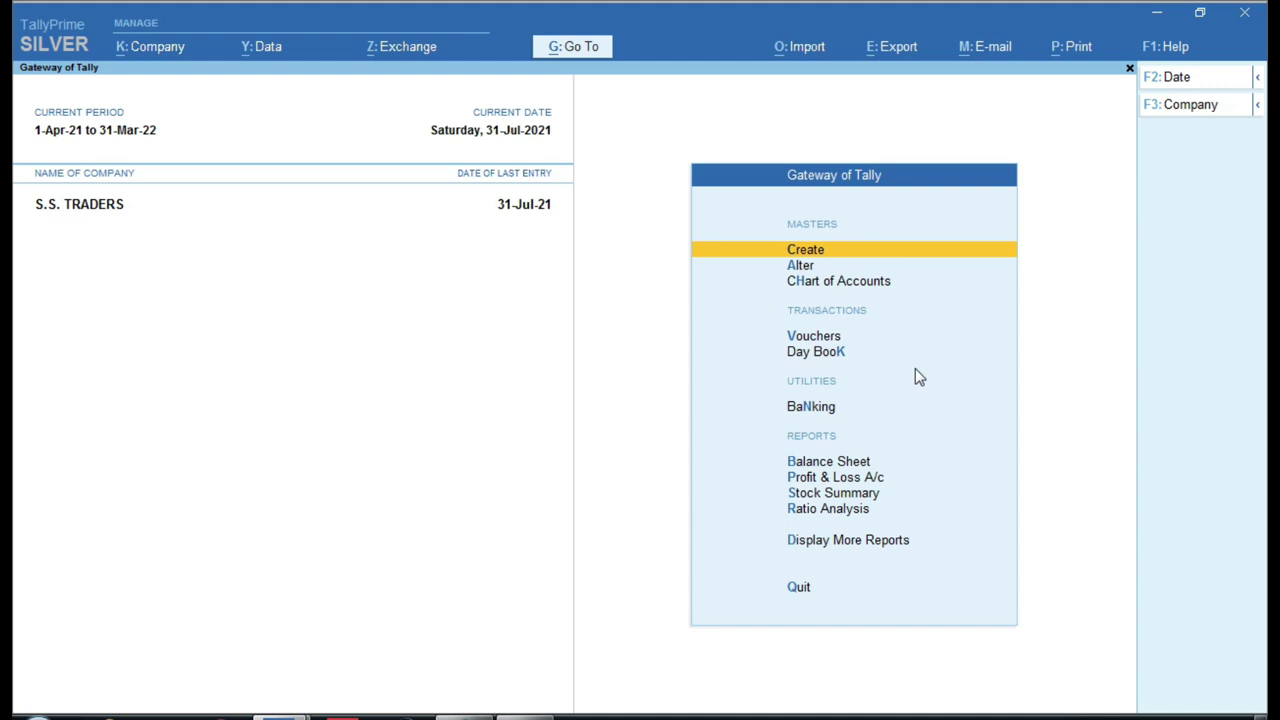
{"action": "key", "text": "Down"}
{"action": "key", "text": "Down"}
{"action": "key", "text": "Down"}
{"action": "key", "text": "Return"}
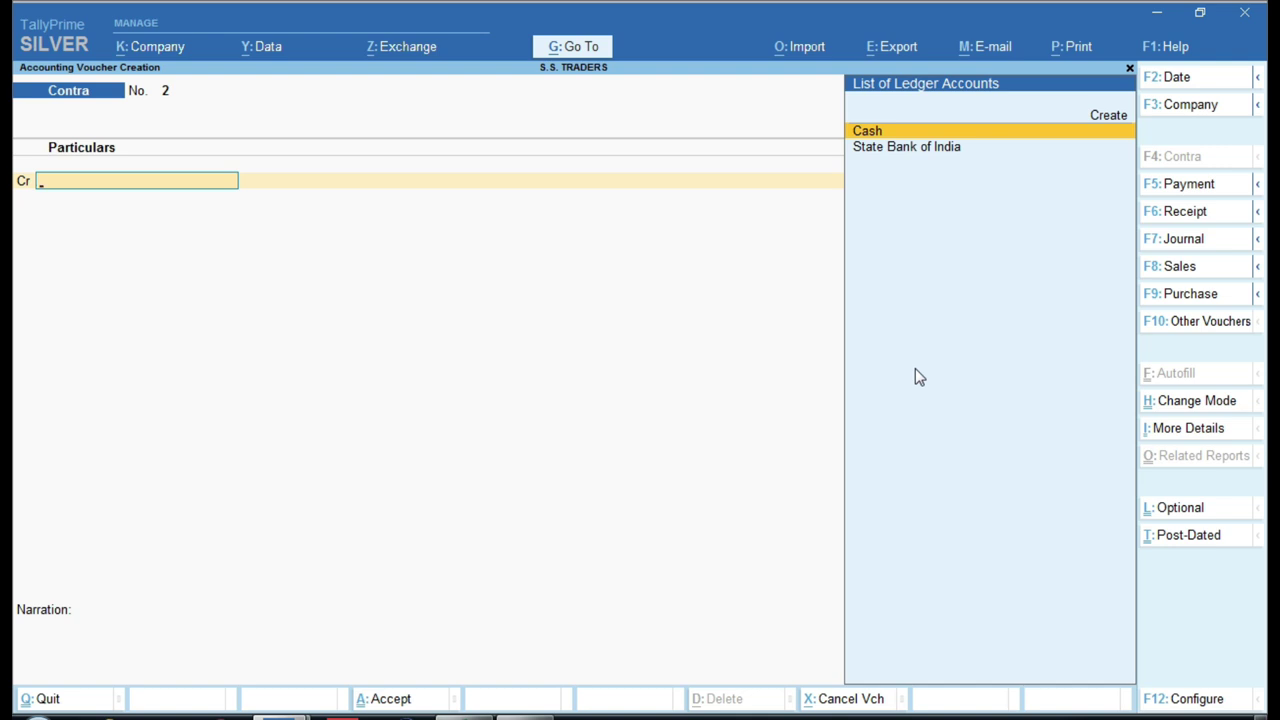
{"action": "key", "text": "F5"}
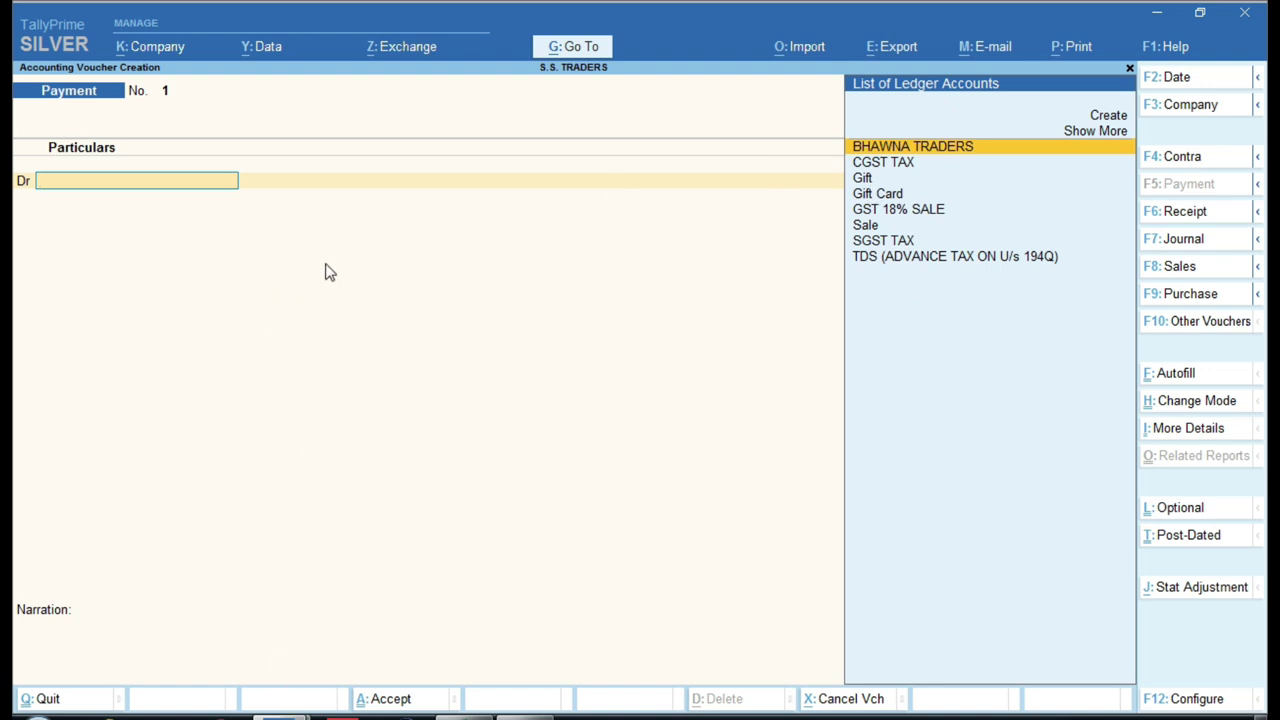
- Start a new ledger from the voucher's debit line, named M.S ENTERPRISES and grouped under Current Assets
{"action": "key", "text": "alt+c"}
{"action": "type", "text": "M.S "}
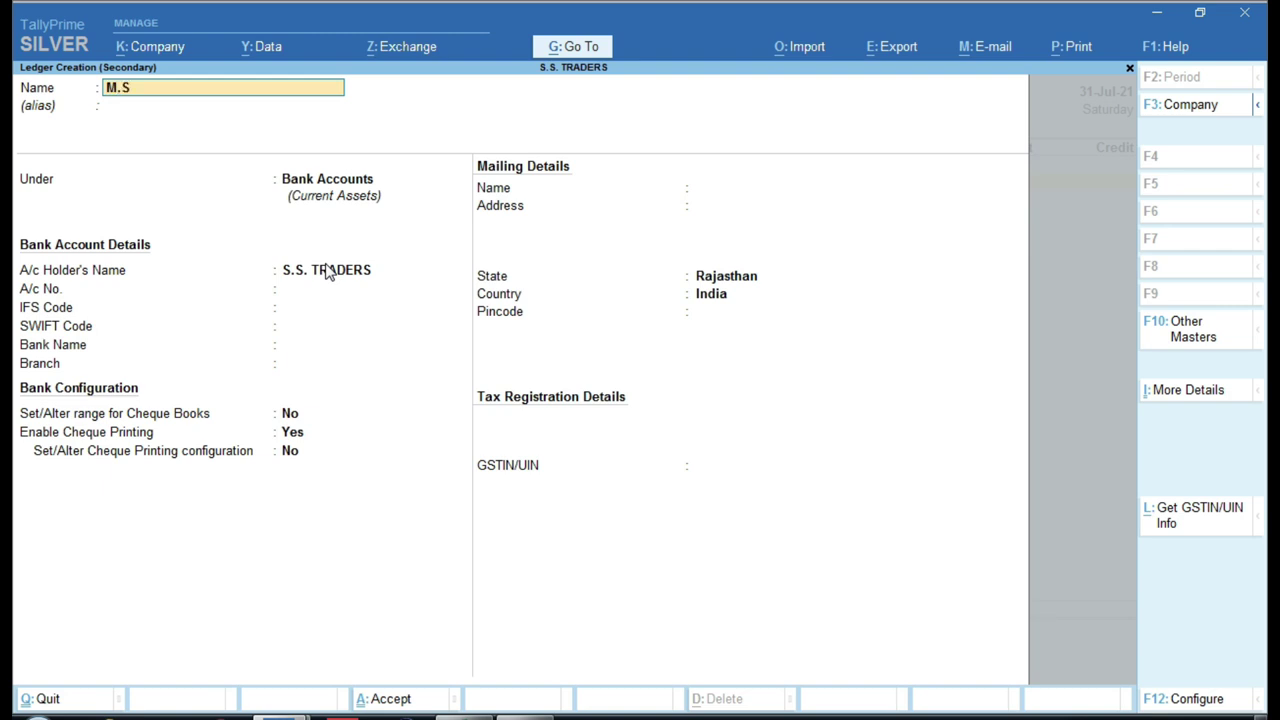
{"action": "type", "text": "ENTERPRISES"}
{"action": "key", "text": "Return"}
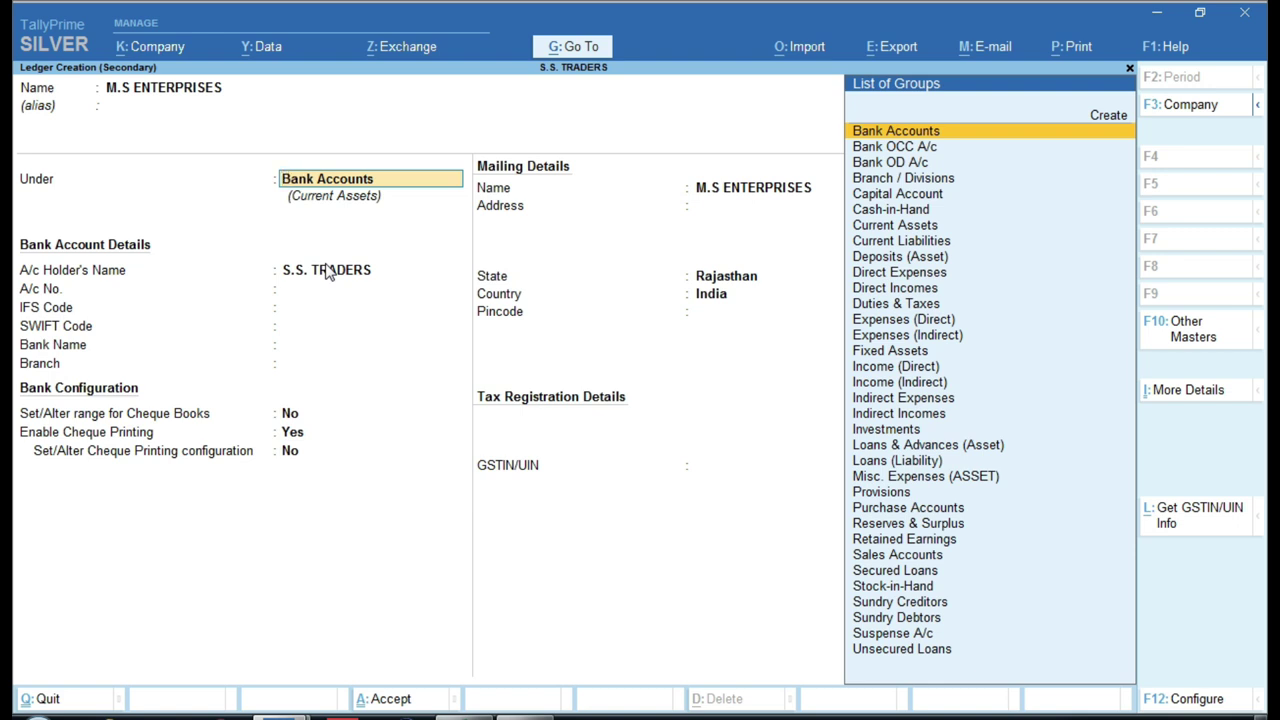
{"action": "type", "text": "CU"}
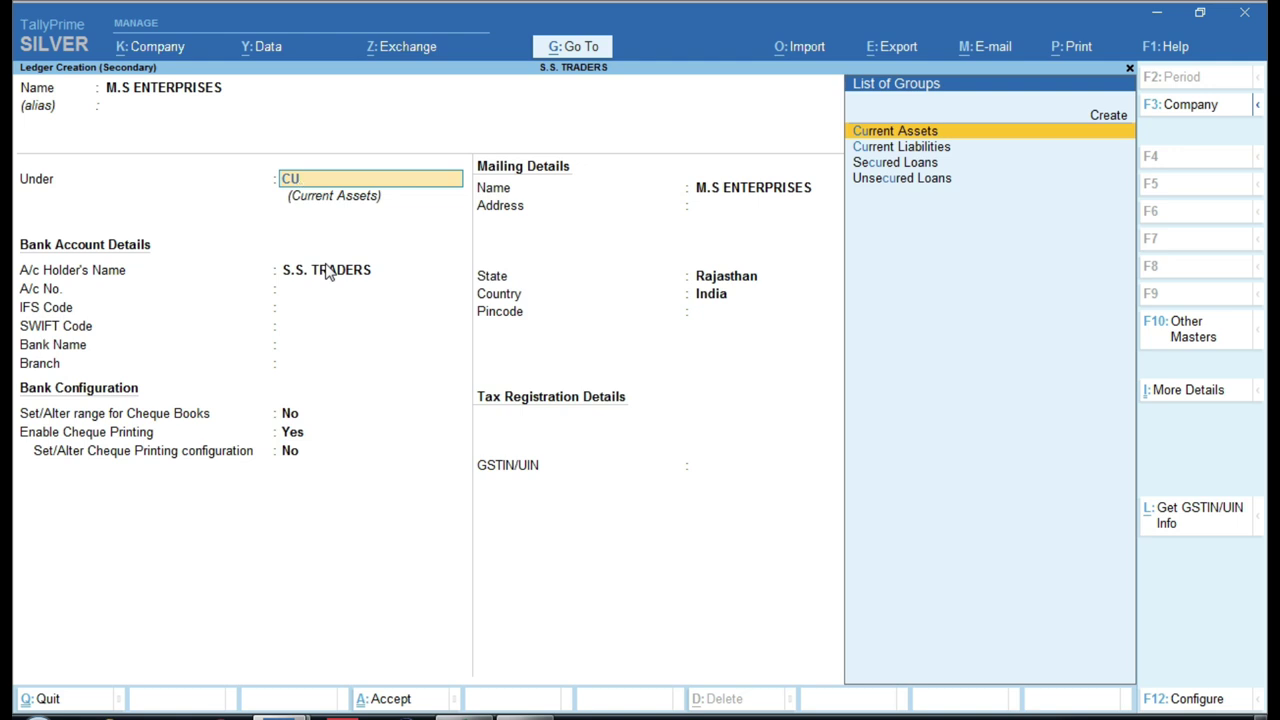
{"action": "key", "text": "Return"}
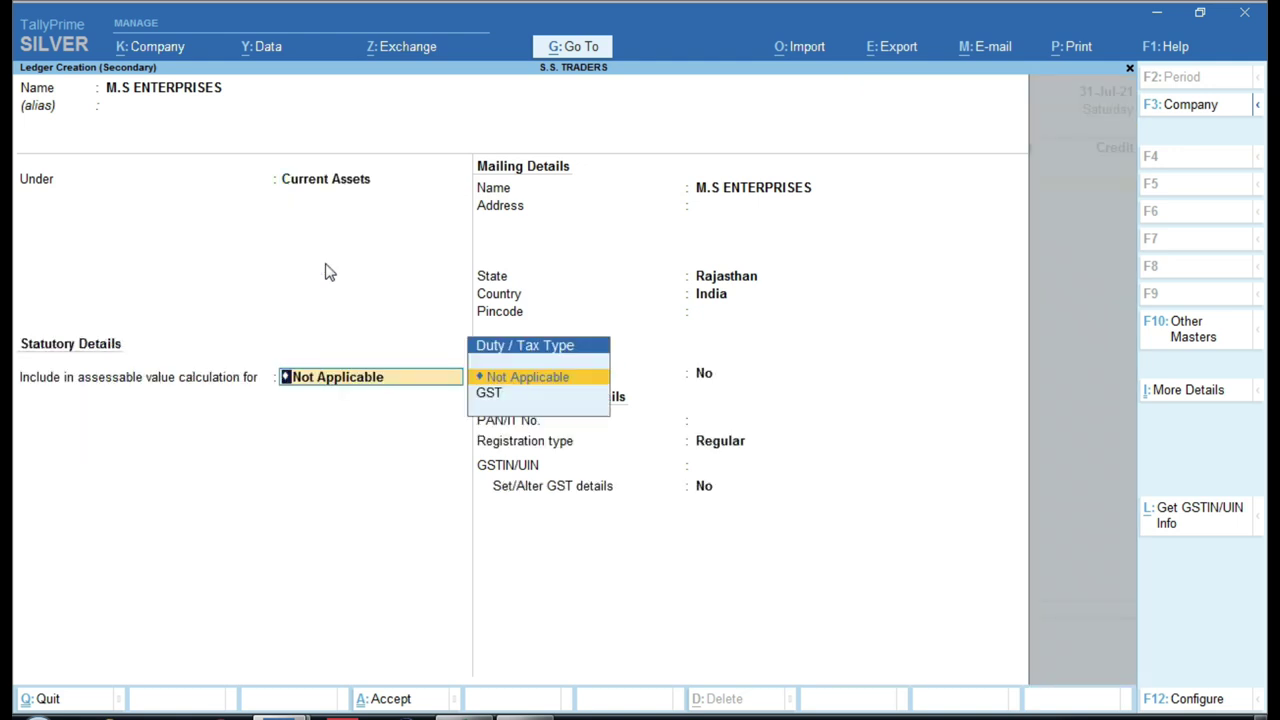
- Keep the default statutory, mailing and tax registration details and save the M.S ENTERPRISES ledger
{"action": "key", "text": "Return"}
{"action": "key", "text": "Return"}
{"action": "key", "text": "Return"}
{"action": "key", "text": "Return"}
{"action": "key", "text": "Return"}
{"action": "key", "text": "Return"}
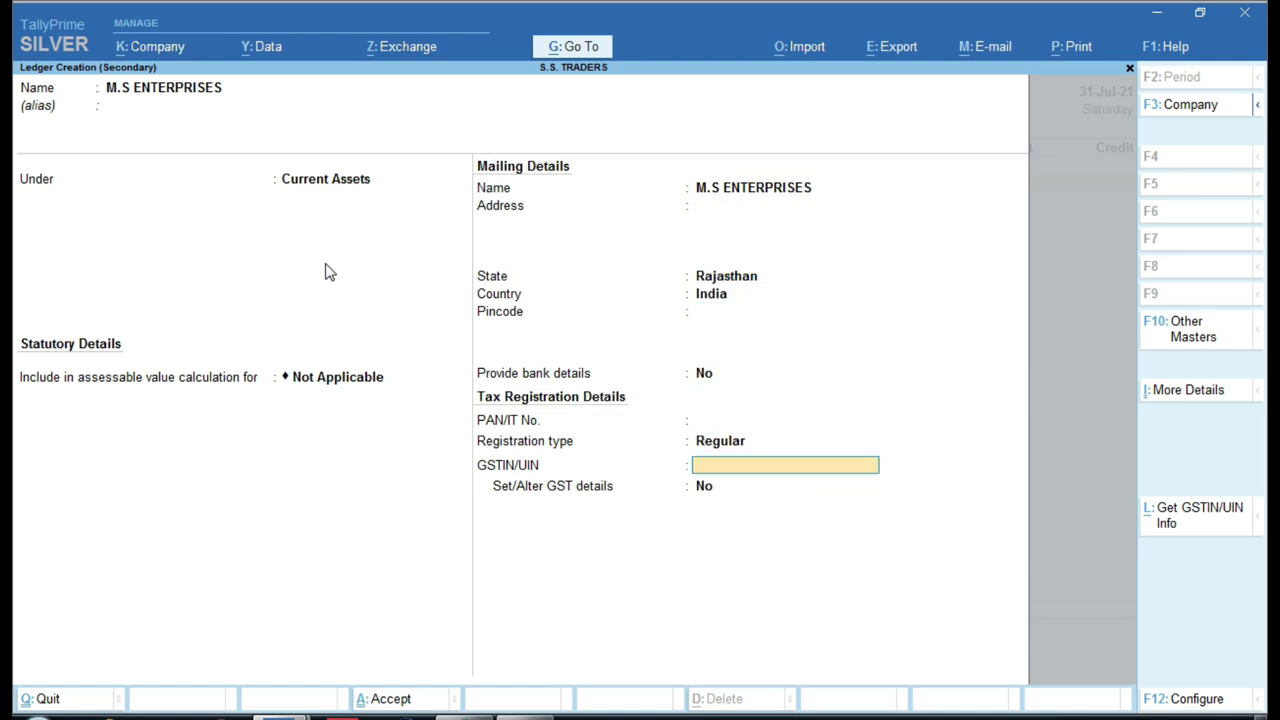
{"action": "key", "text": "Return"}
{"action": "key", "text": "Return"}
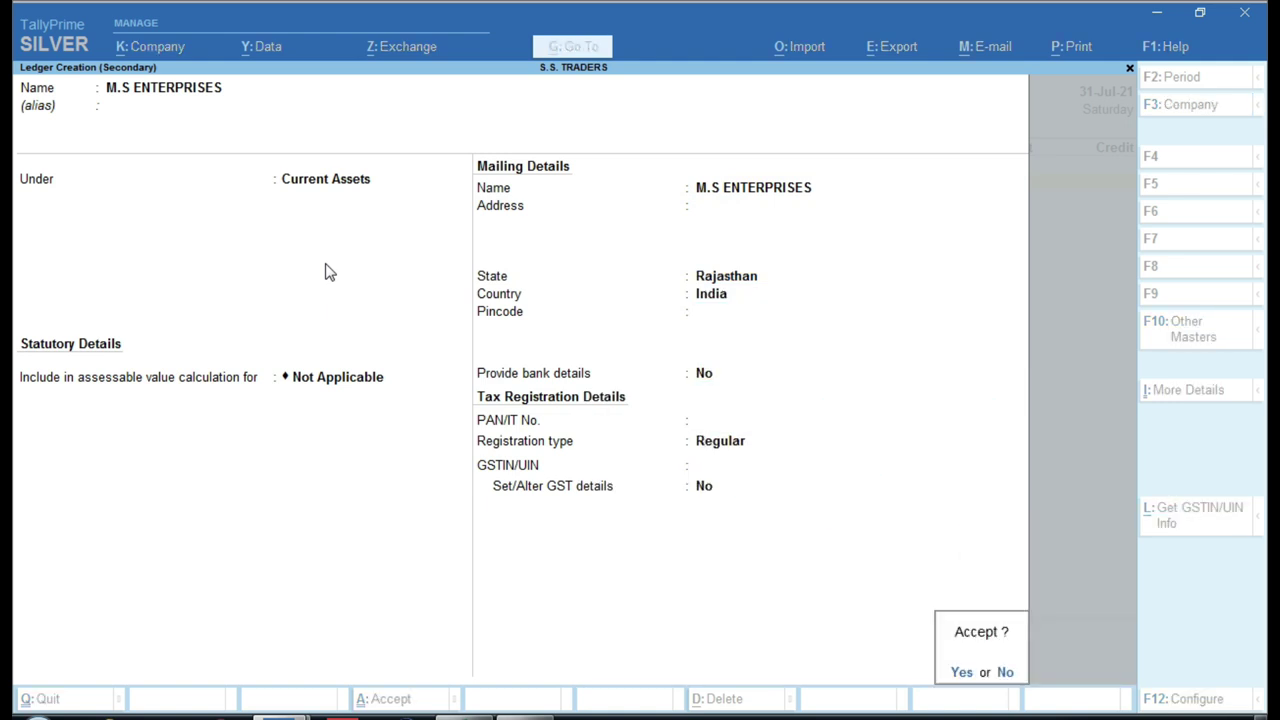
{"action": "key", "text": "Return"}
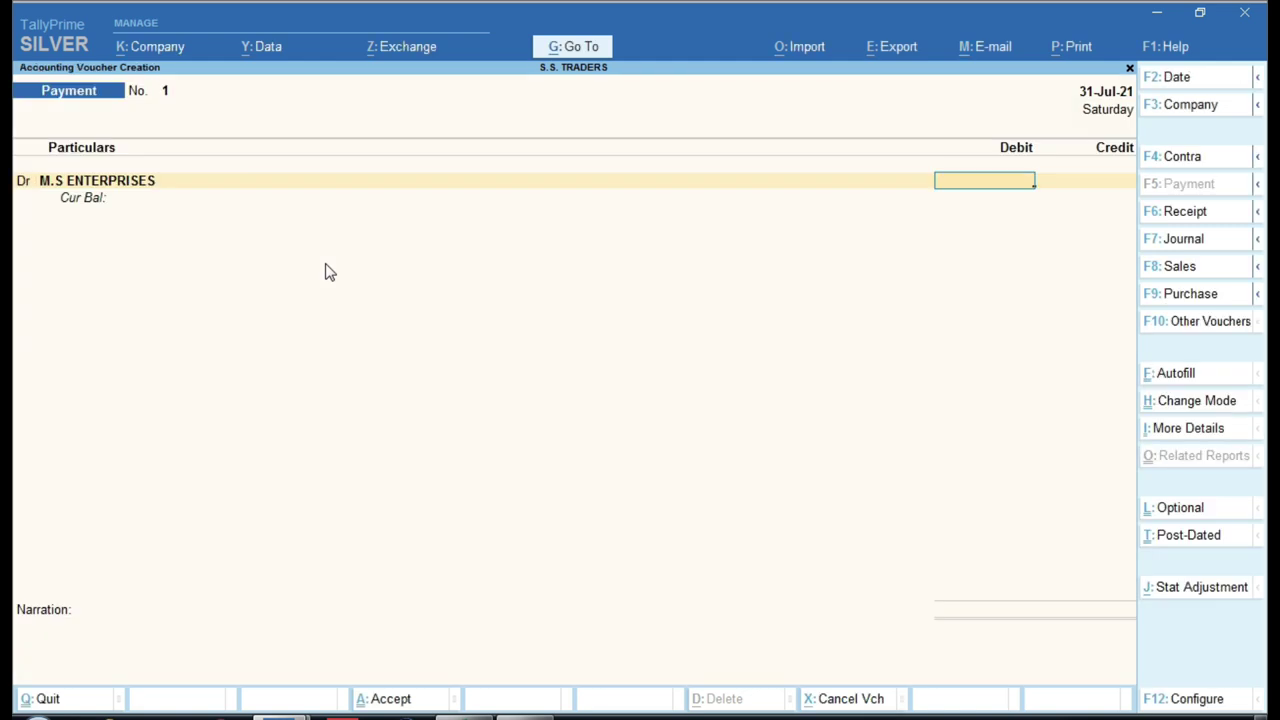
- Check the debit amount in the Excel journal entry and debit M.S ENTERPRISES with 2286 in the TallyPrime payment voucher
{"action": "left_click", "coordinate": [488, 714]}
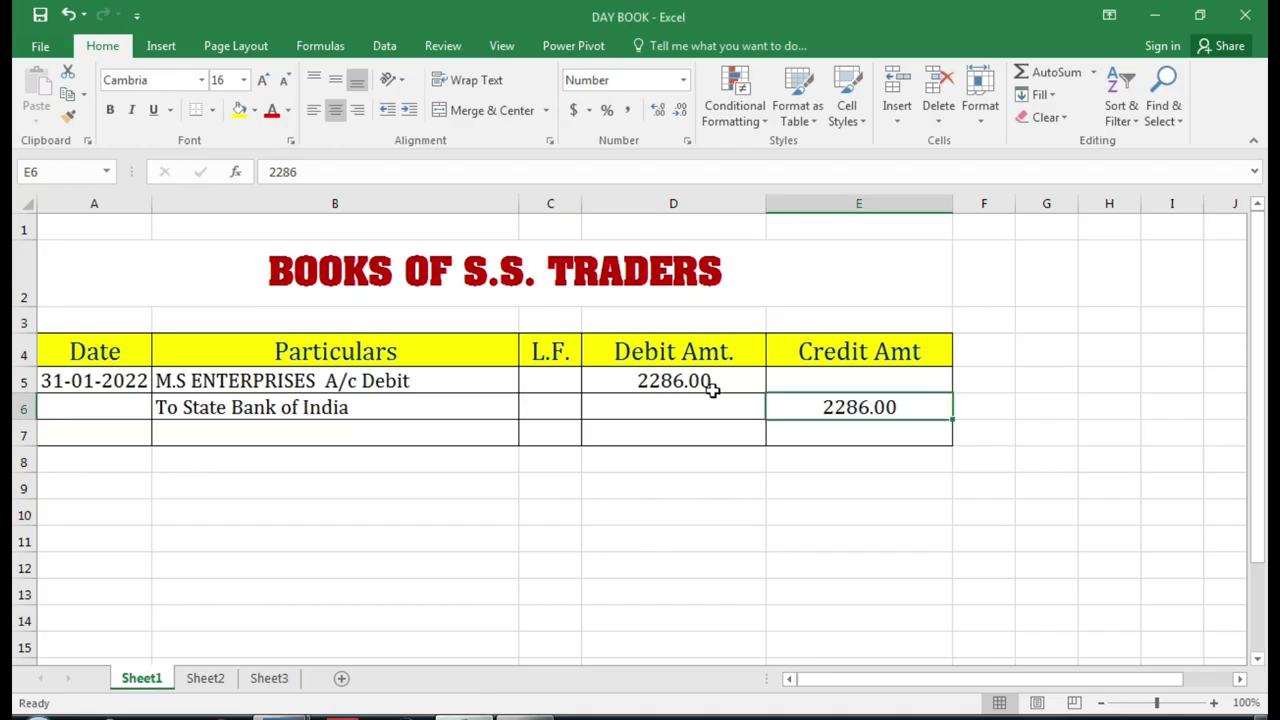
{"action": "key", "text": "alt+Tab"}
{"action": "type", "text": "2286"}
{"action": "key", "text": "Return"}
{"action": "key", "text": "Return"}
- Credit State Bank of India with 2,286.00 and save the payment voucher without a narration
{"action": "type", "text": "S"}
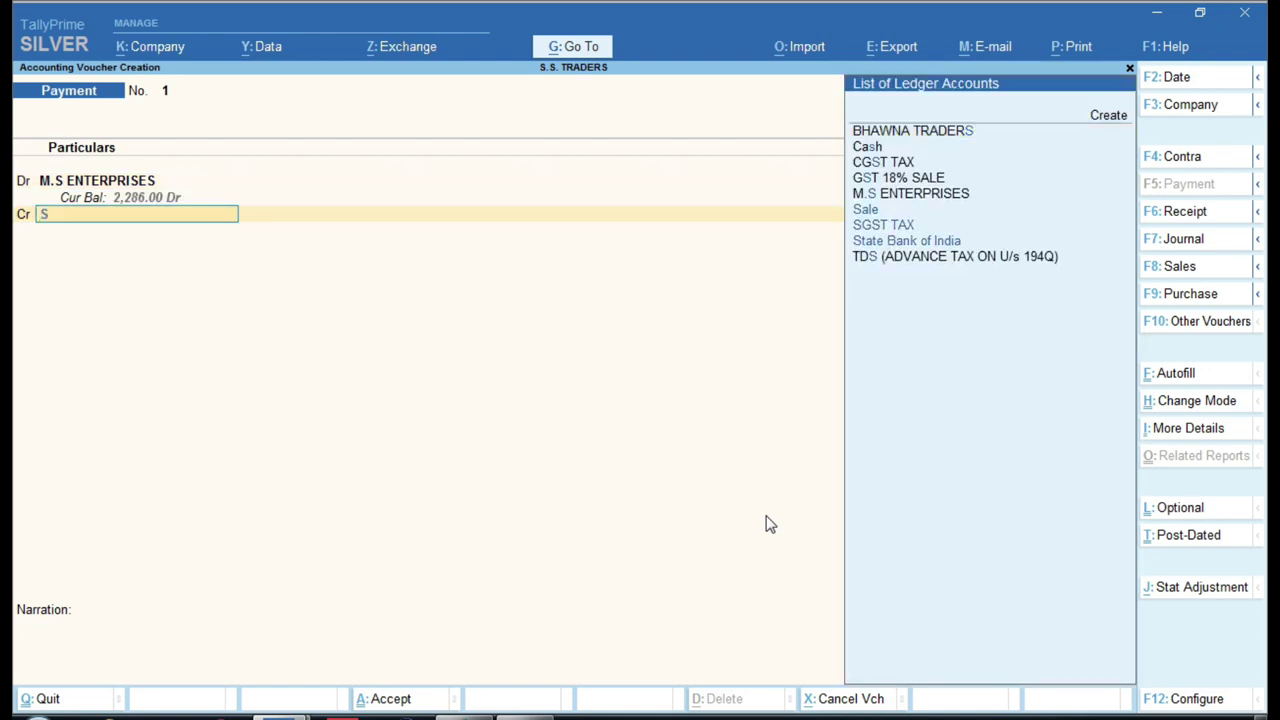
{"action": "type", "text": "T"}
{"action": "key", "text": "Return"}
{"action": "key", "text": "Return"}
{"action": "key", "text": "Return"}
{"action": "key", "text": "Return"}
{"action": "key", "text": "Return"}
{"action": "key", "text": "Return"}
{"action": "key", "text": "Return"}
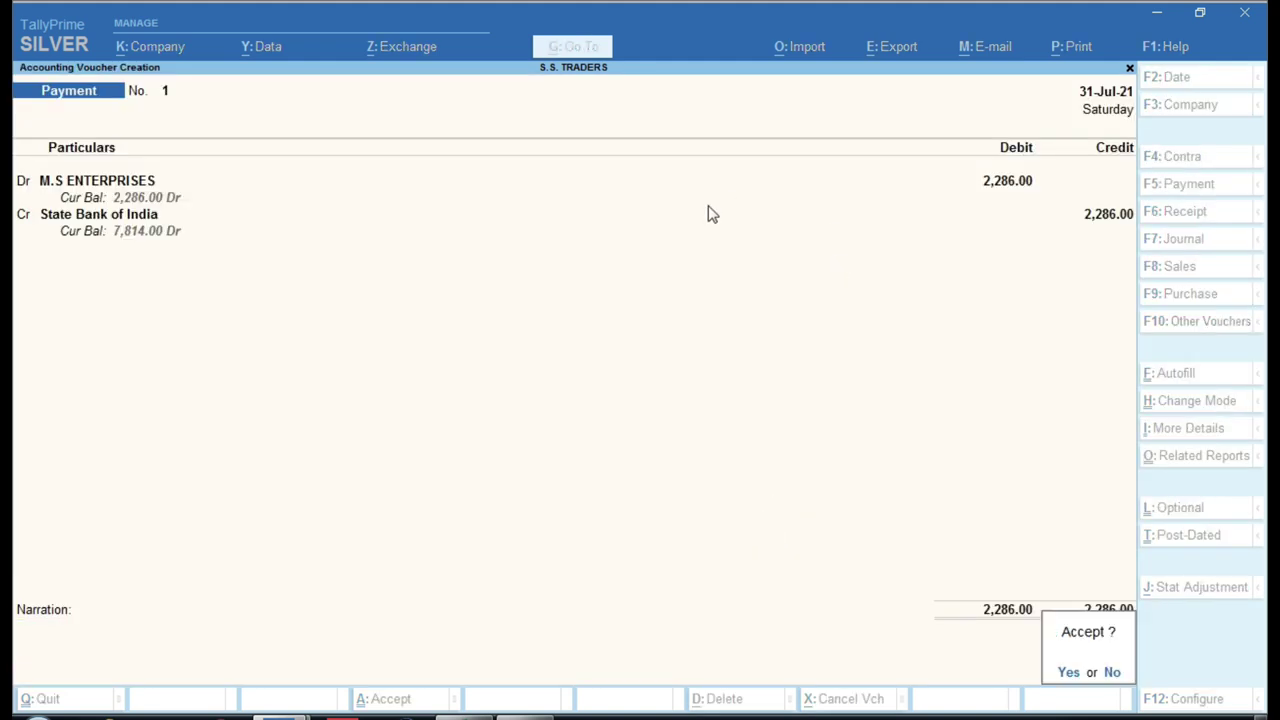
{"action": "key", "text": "Return"}
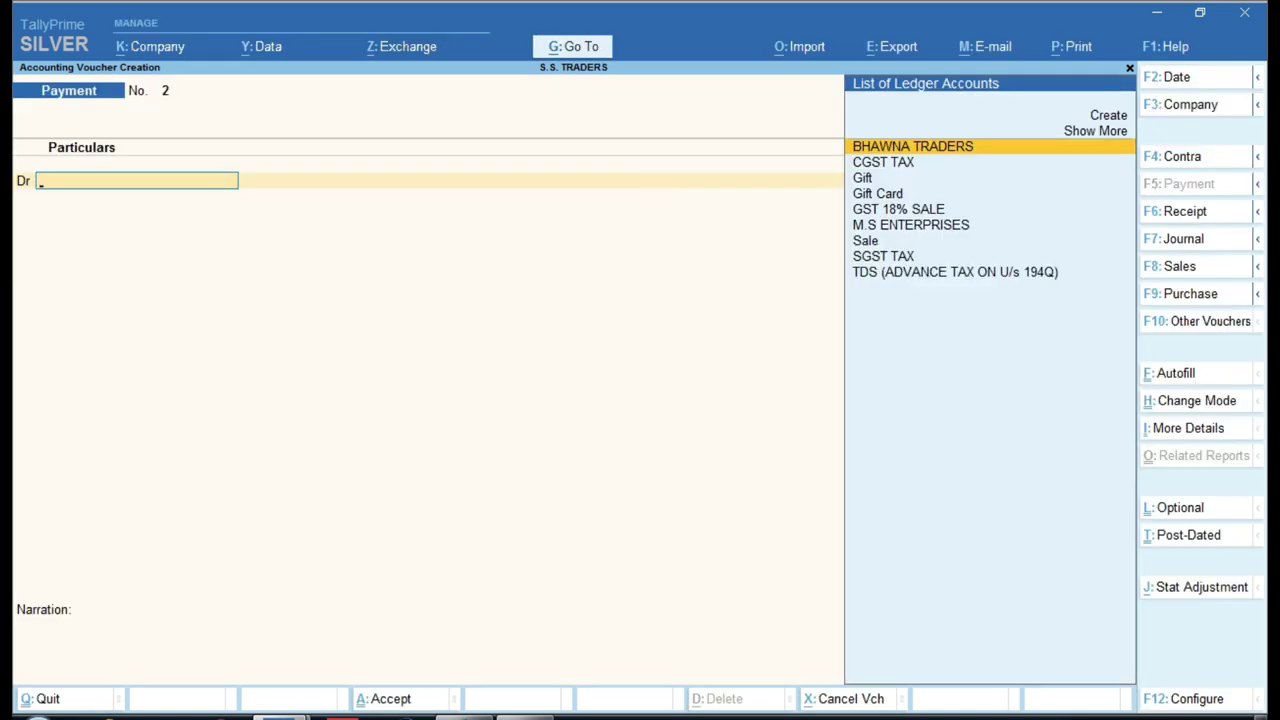
- View the books of M.S. ENTERPRISES on Sheet2 in Excel, and switch to the M.S. ENTERPRISES company in TallyPrime
{"action": "left_click", "coordinate": [451, 713]}
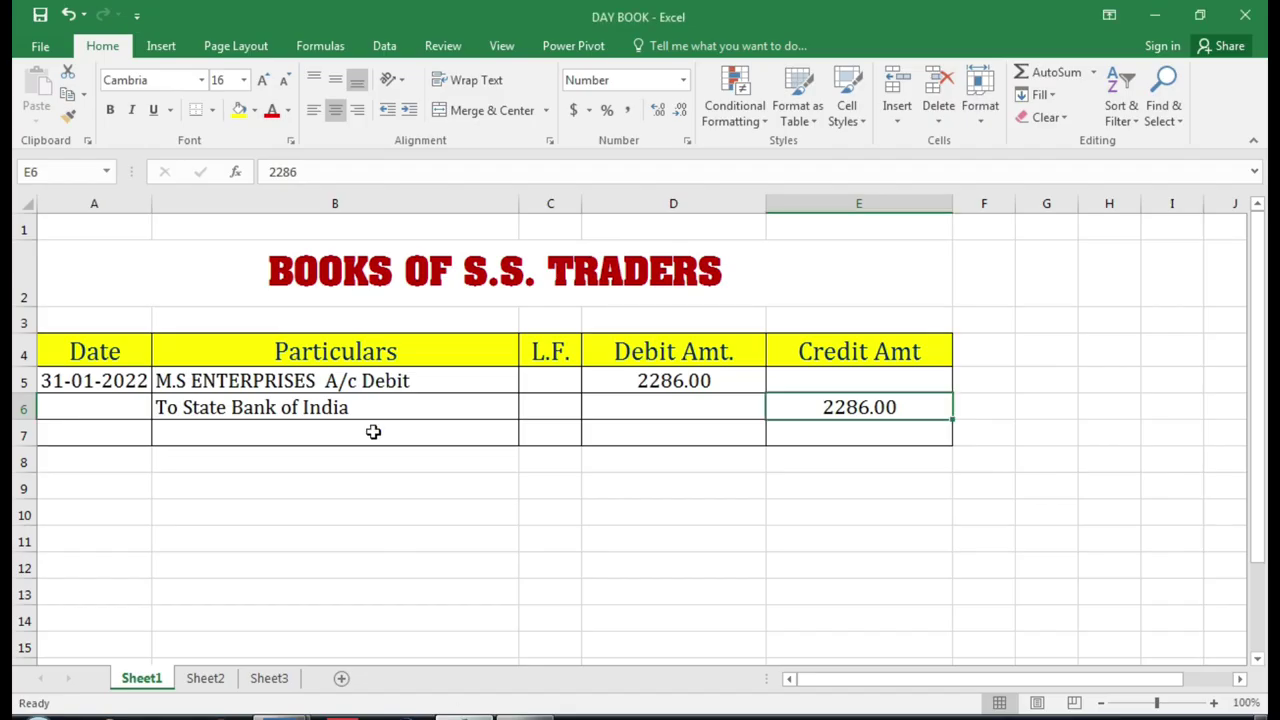
{"action": "left_click", "coordinate": [205, 678]}
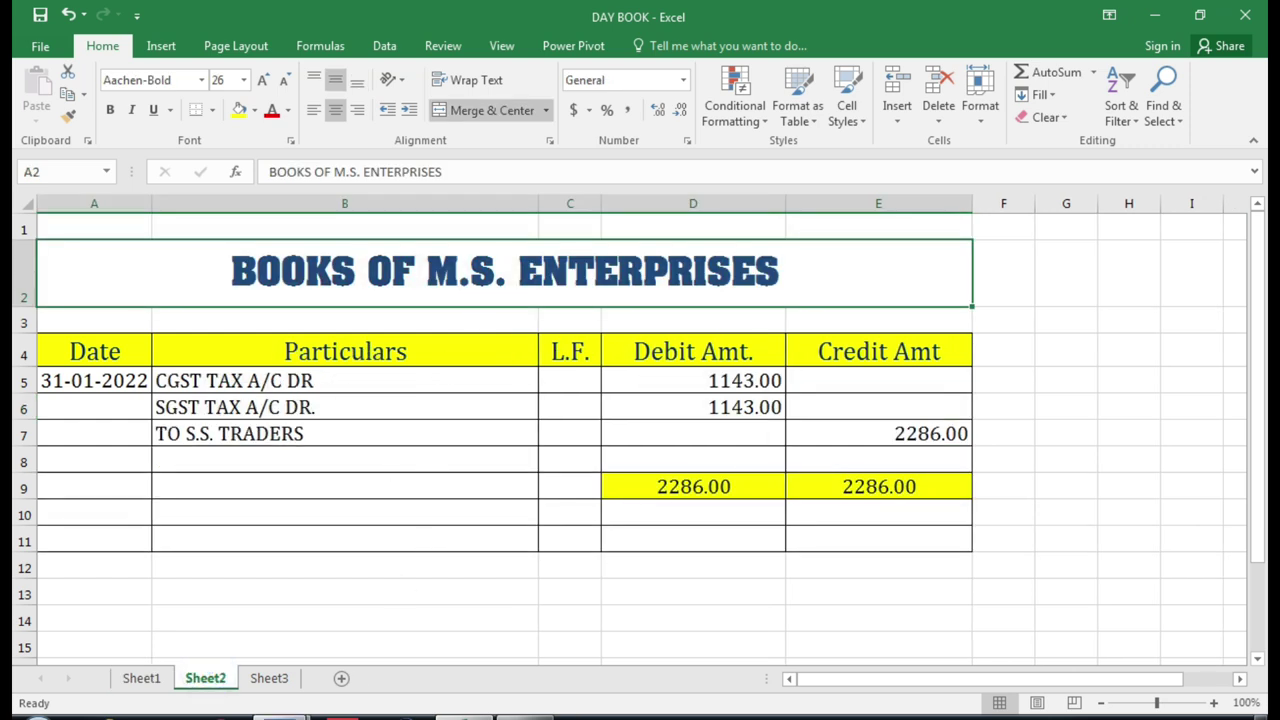
{"action": "mouse_move", "coordinate": [280, 713]}
{"action": "left_click", "coordinate": [171, 645]}
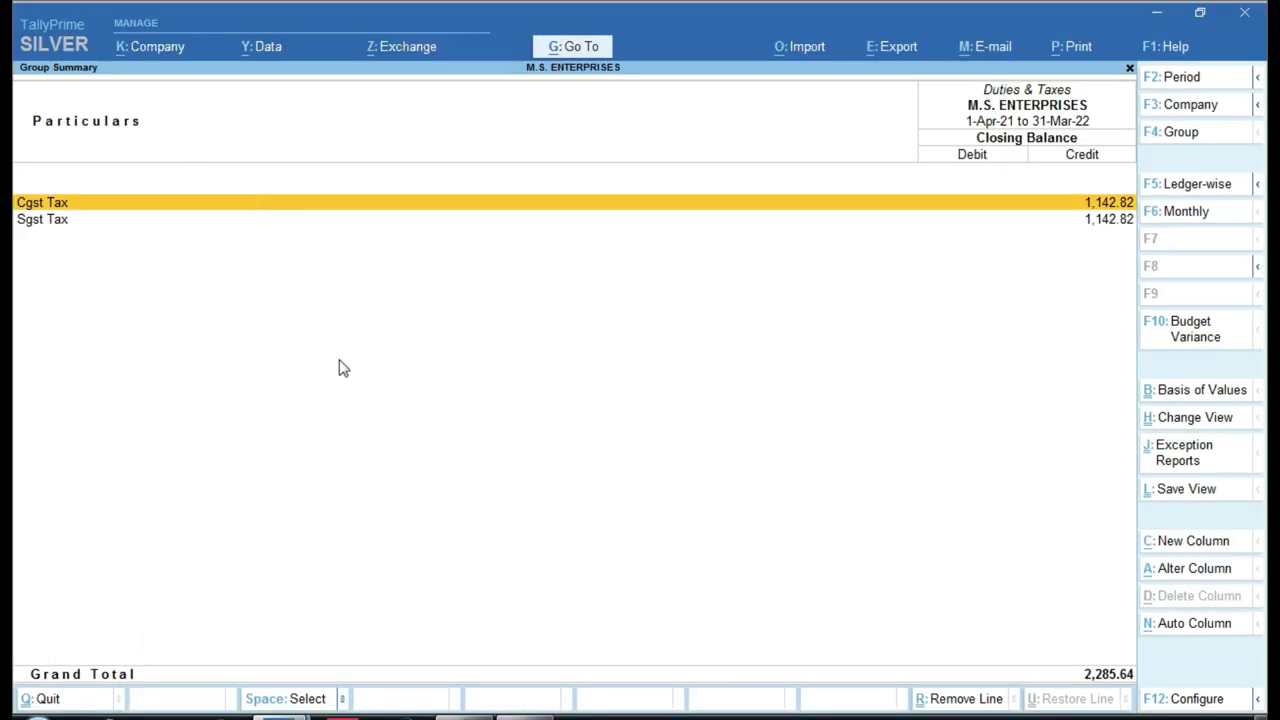
- Leave the Duties & Taxes summary and open the Balance Sheet of M.S. ENTERPRISES from the Gateway of Tally
{"action": "key", "text": "Escape"}
{"action": "key", "text": "Escape"}
{"action": "key", "text": "Home"}
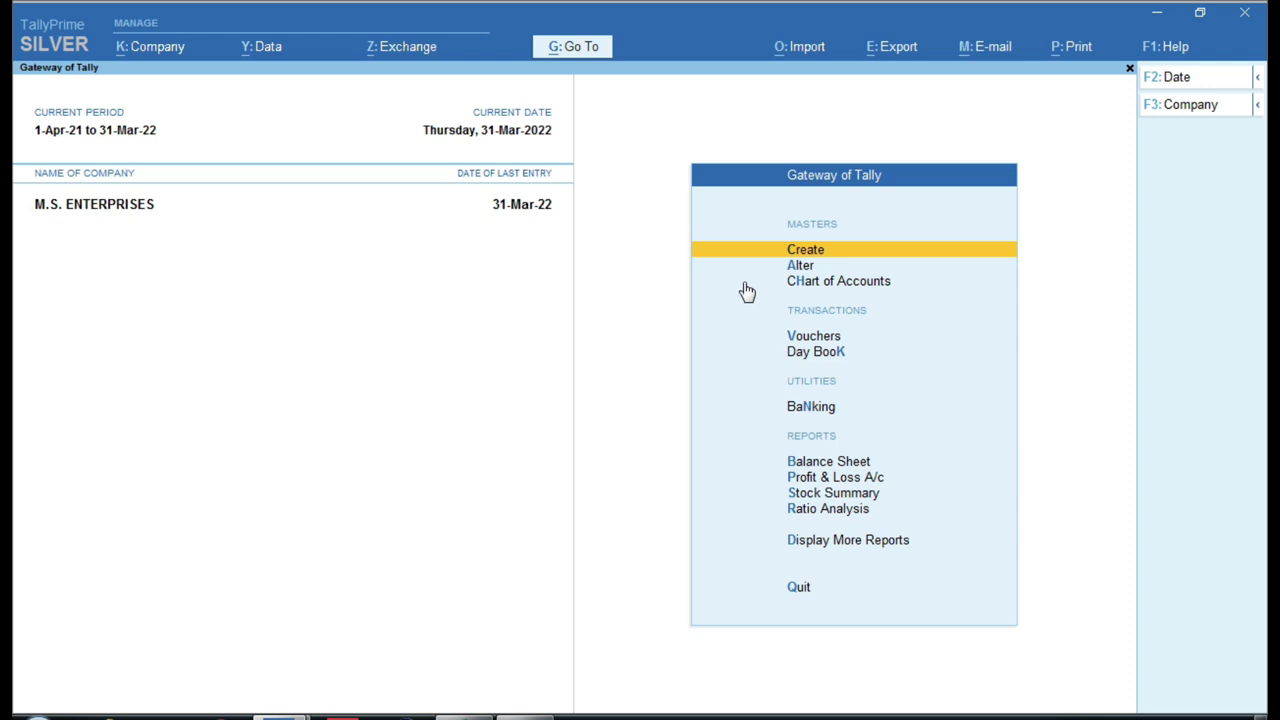
{"action": "key", "text": "Down"}
{"action": "key", "text": "Down"}
{"action": "key", "text": "Down"}
{"action": "key", "text": "Down"}
{"action": "key", "text": "Down"}
{"action": "key", "text": "Down"}
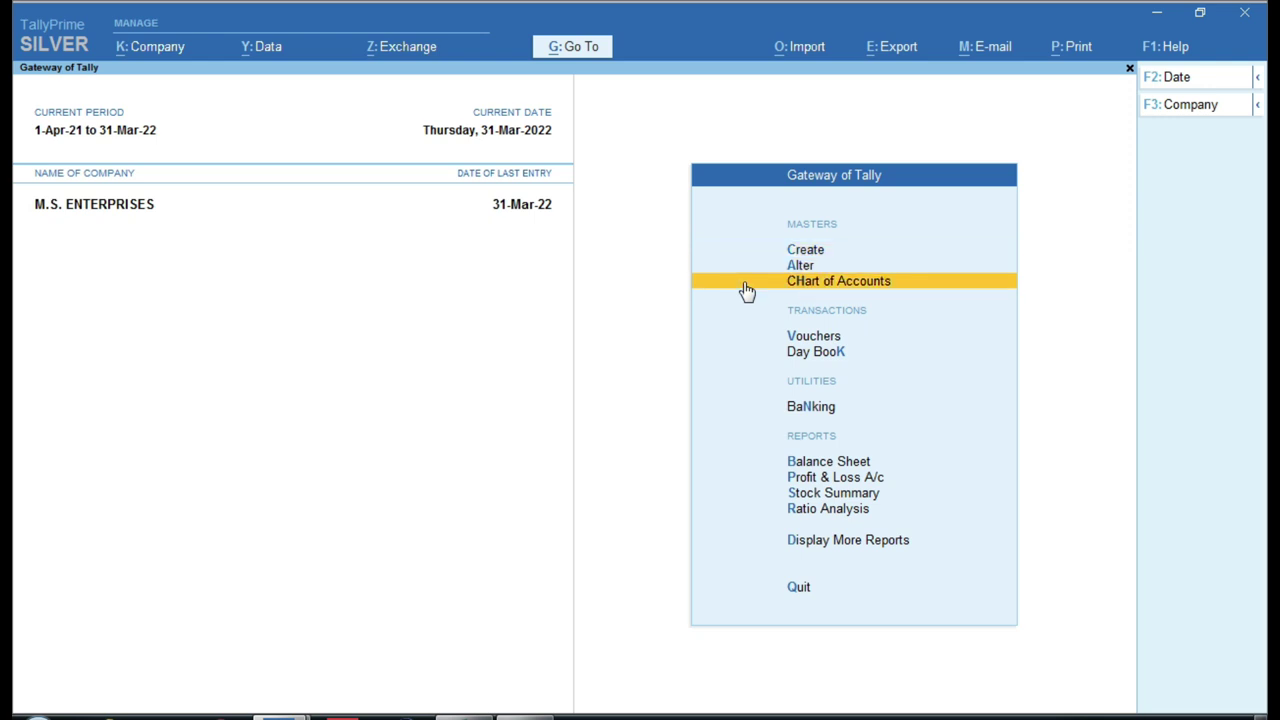
{"action": "key", "text": "Return"}
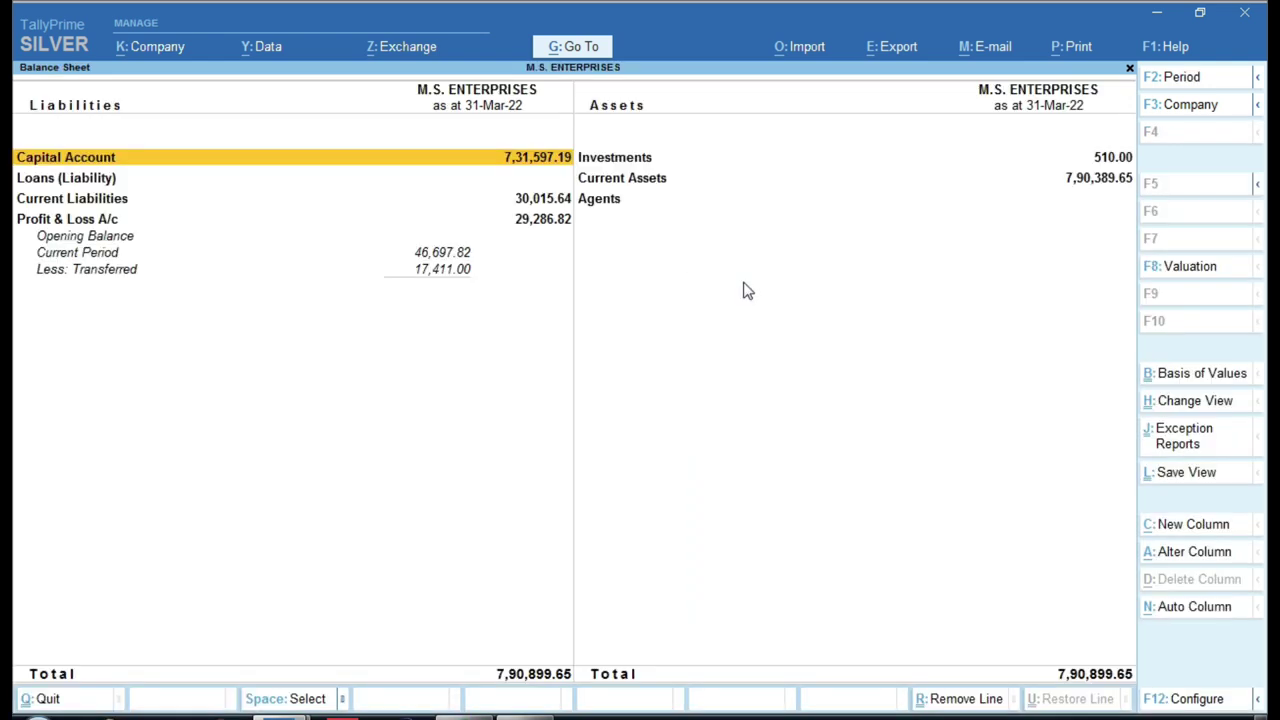
- Drill down from Current Liabilities to Duties & Taxes and examine the closing balances of the CGST and SGST ledgers
{"action": "key", "text": "Down"}
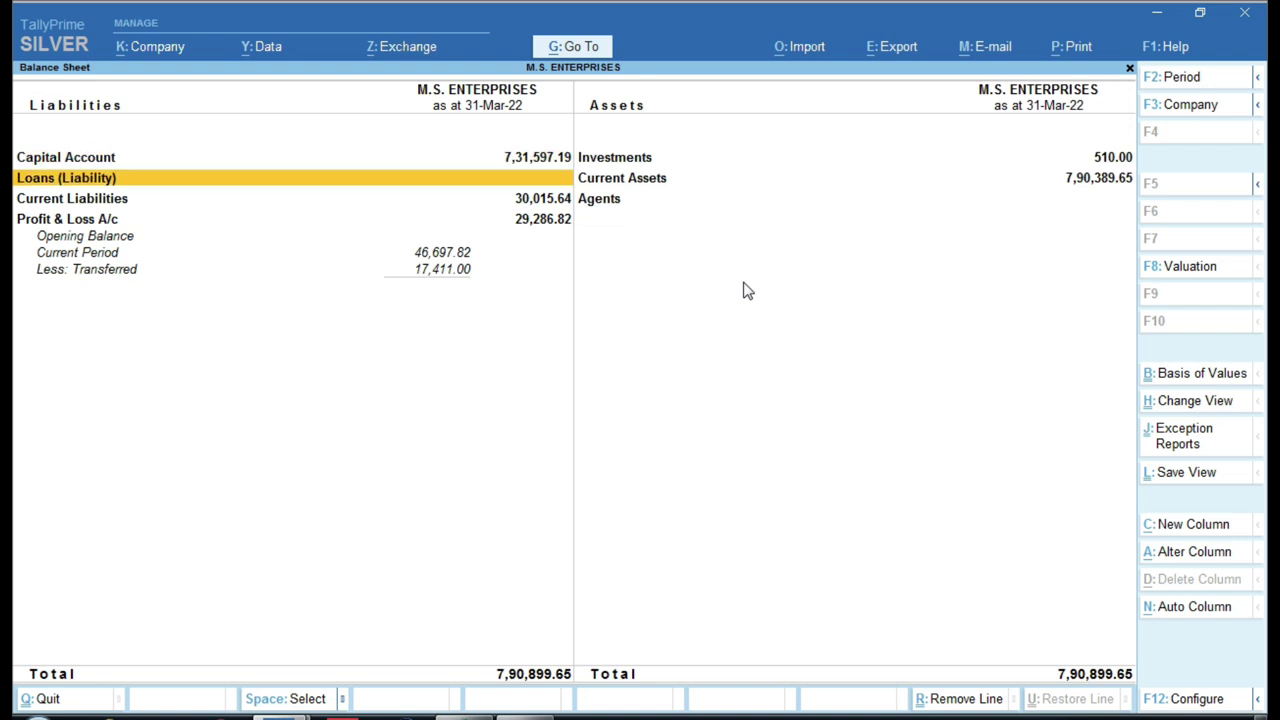
{"action": "key", "text": "Down"}
{"action": "key", "text": "Return"}
{"action": "key", "text": "Return"}
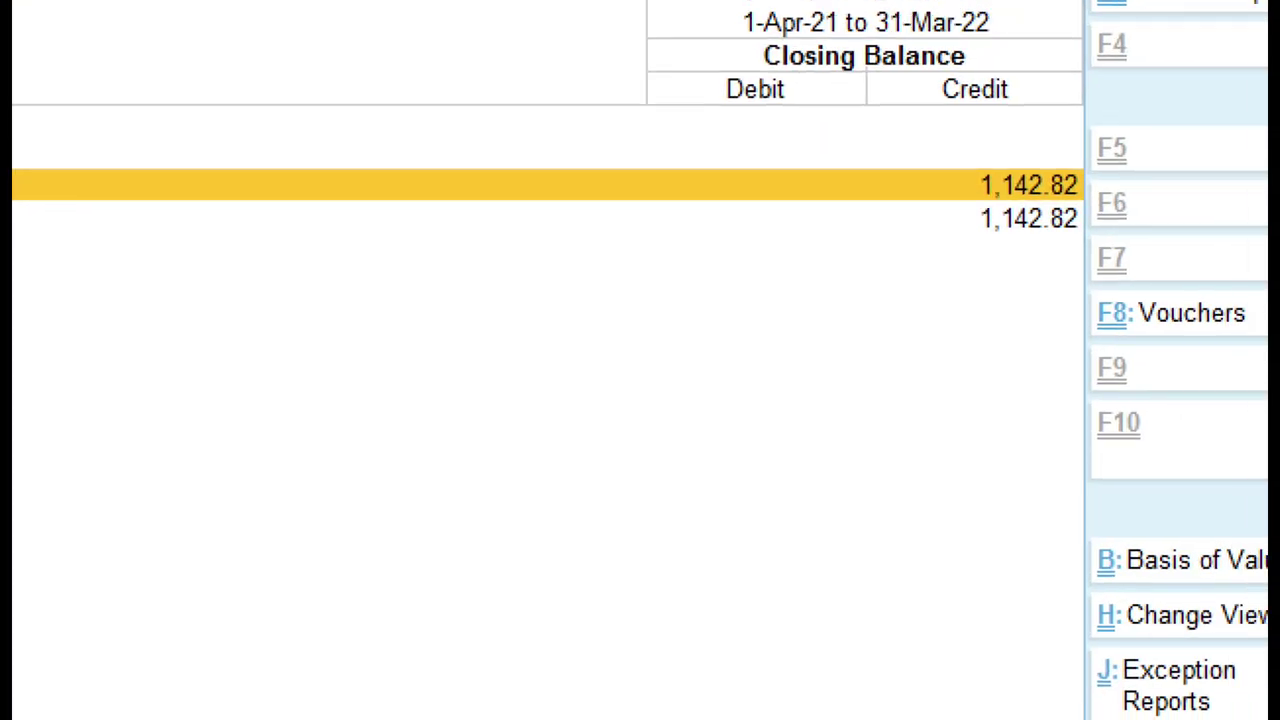
{"action": "mouse_move", "coordinate": [962, 154]}
{"action": "left_mouse_down"}
{"action": "mouse_move", "coordinate": [1051, 206]}
{"action": "mouse_move", "coordinate": [1090, 203]}
{"action": "left_mouse_up"}
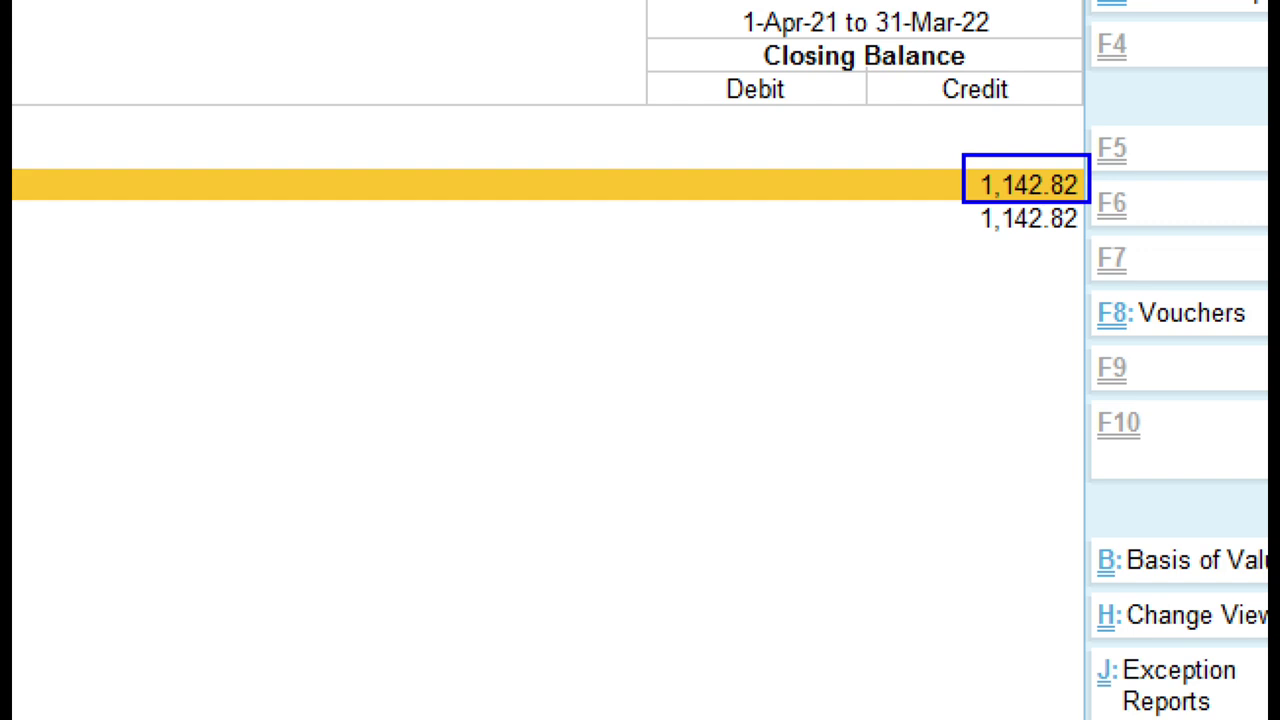
- Close the balance sheet reports and start a new Journal voucher in M.S. ENTERPRISES
{"action": "key", "text": "Escape"}
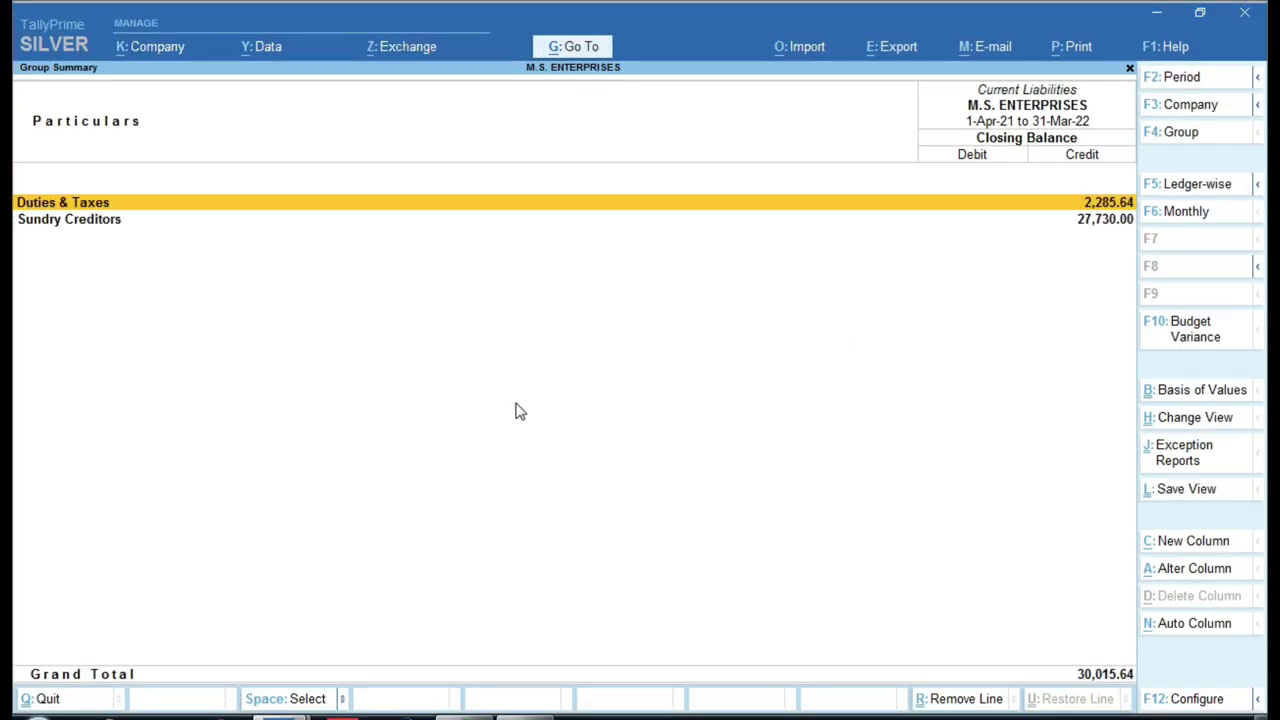
{"action": "key", "text": "Escape"}
{"action": "key", "text": "Escape"}
{"action": "key", "text": "Escape"}
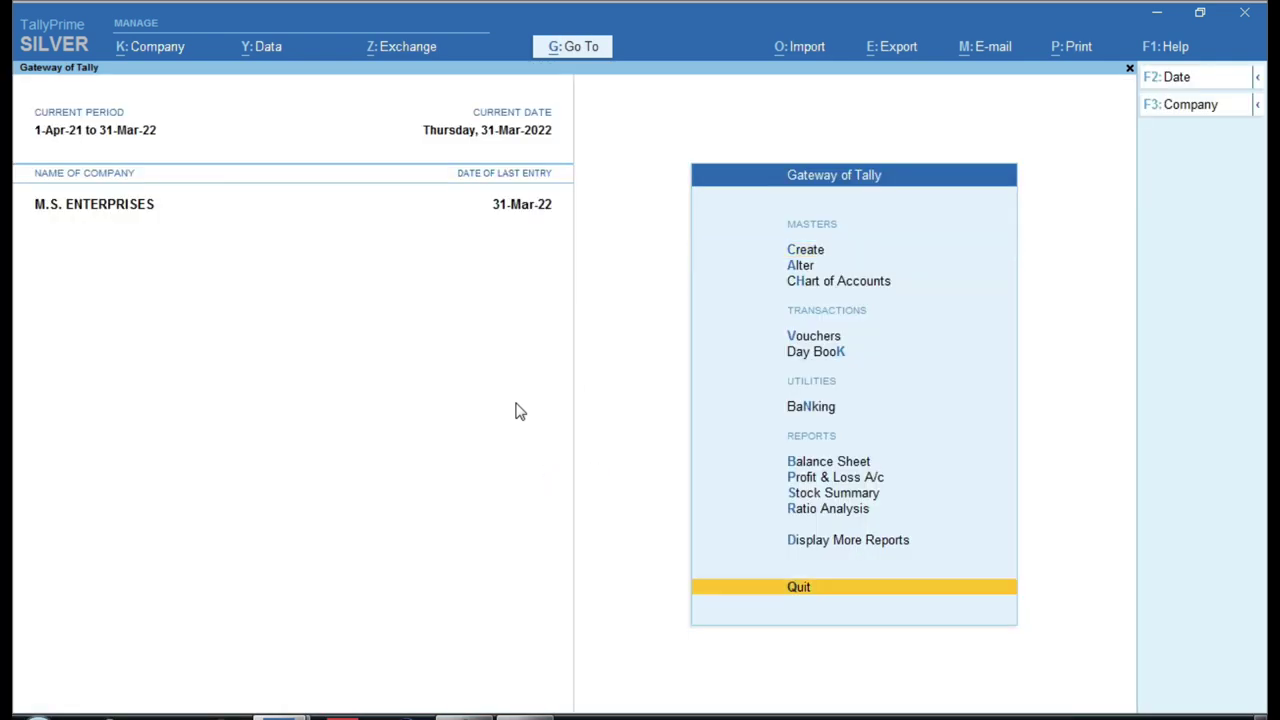
{"action": "key", "text": "Down"}
{"action": "key", "text": "Down"}
{"action": "key", "text": "Down"}
{"action": "key", "text": "Down"}
{"action": "key", "text": "Down"}
{"action": "key", "text": "v"}
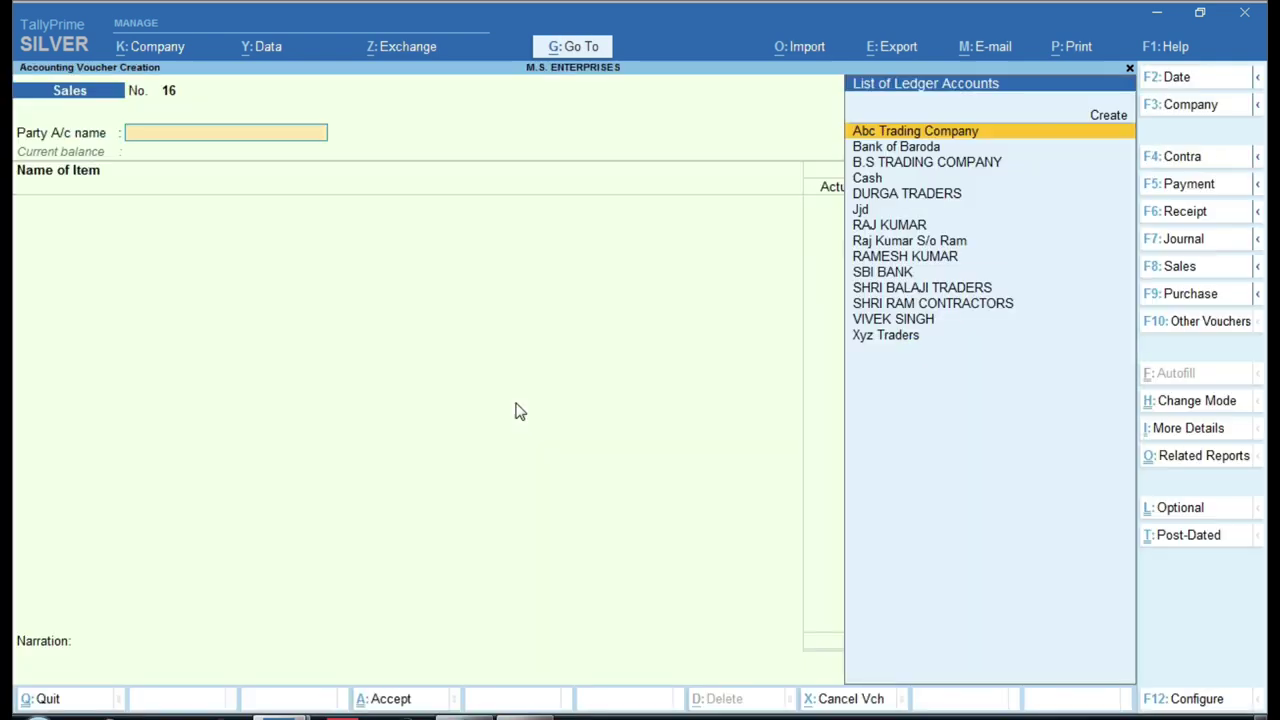
{"action": "key", "text": "F7"}
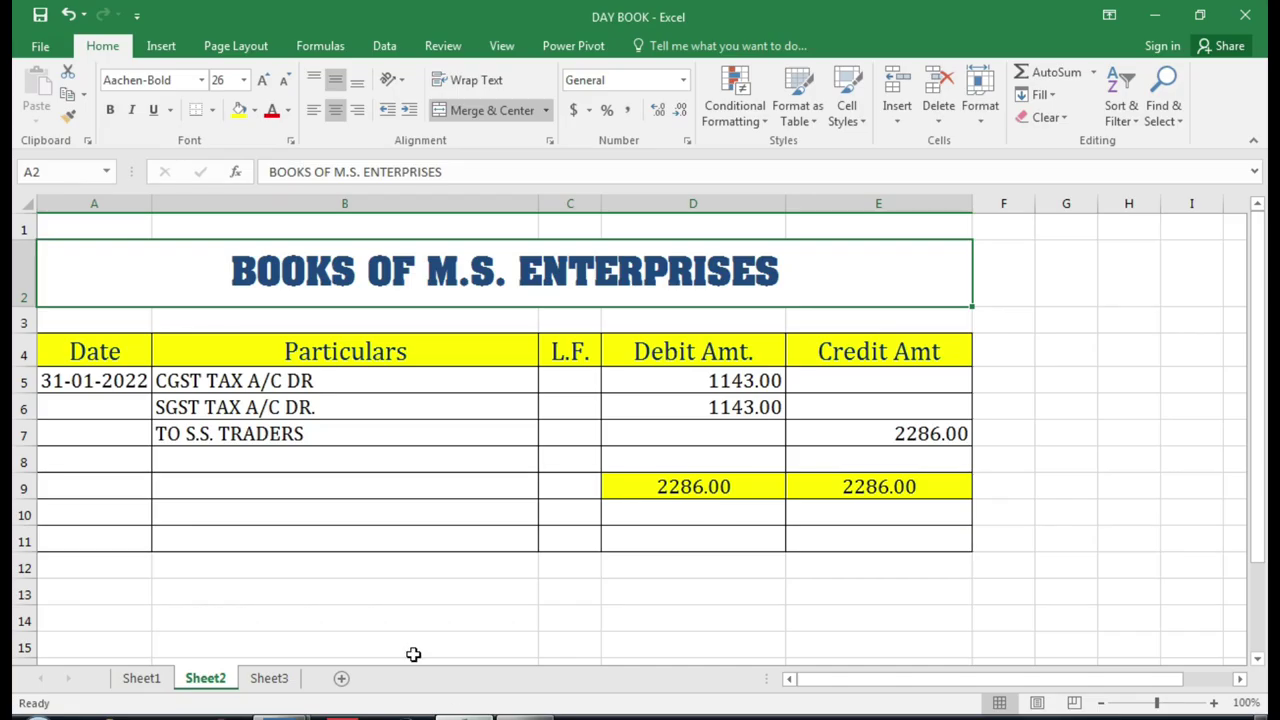
- Examine the CGST and SGST debit lines and the S.S. TRADERS credit line of the planned entry in Excel
{"action": "left_click", "coordinate": [480, 716]}
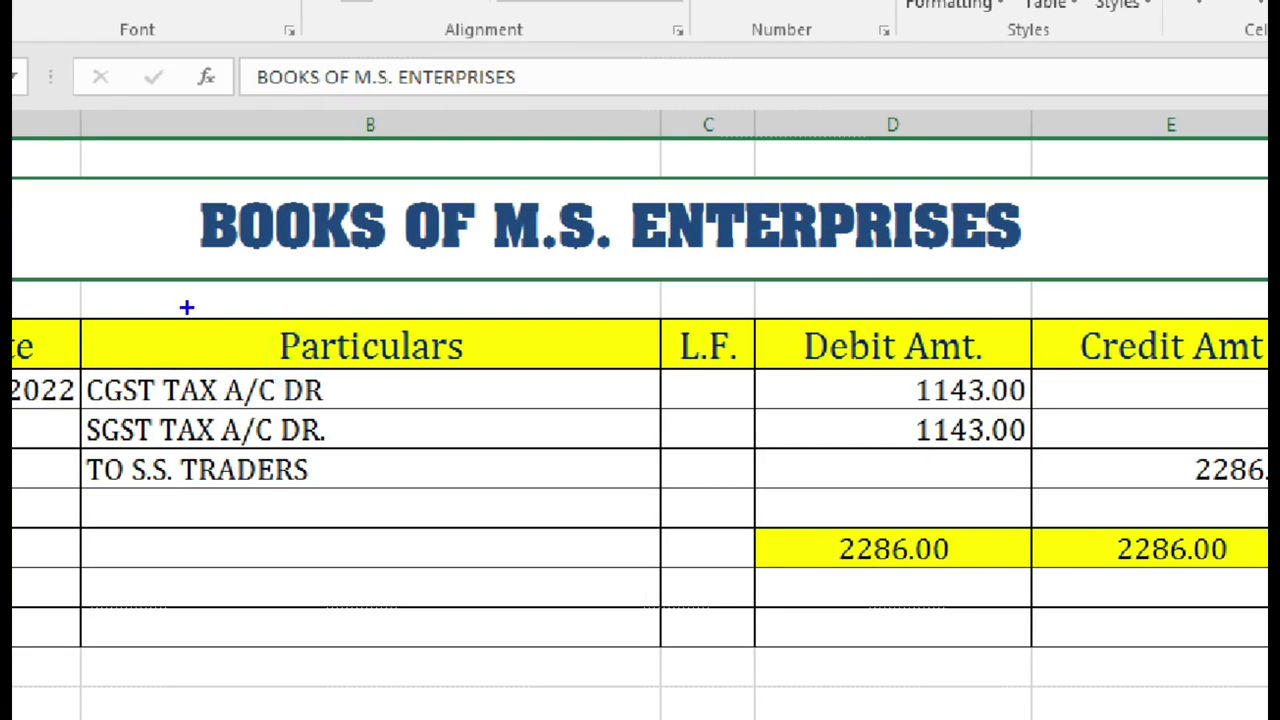
{"action": "left_click_drag", "start_coordinate": [75, 365], "coordinate": [1033, 447]}
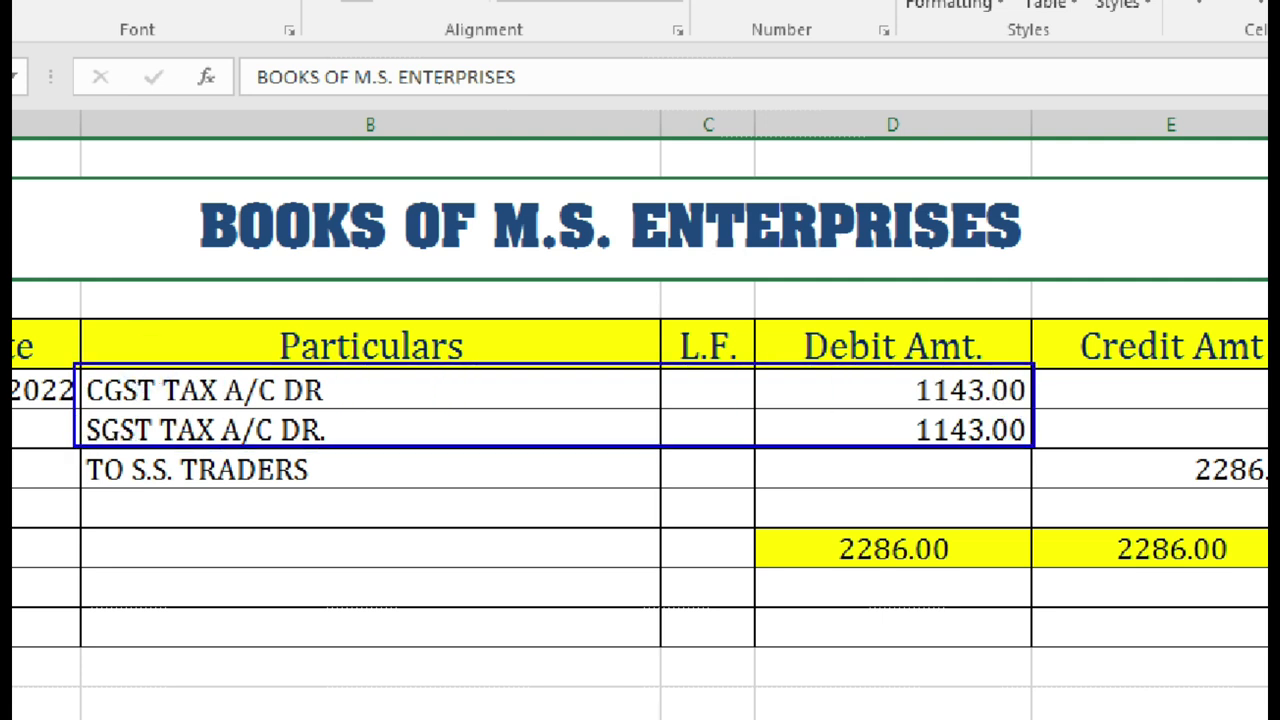
{"action": "left_click_drag", "start_coordinate": [62, 446], "coordinate": [393, 492]}
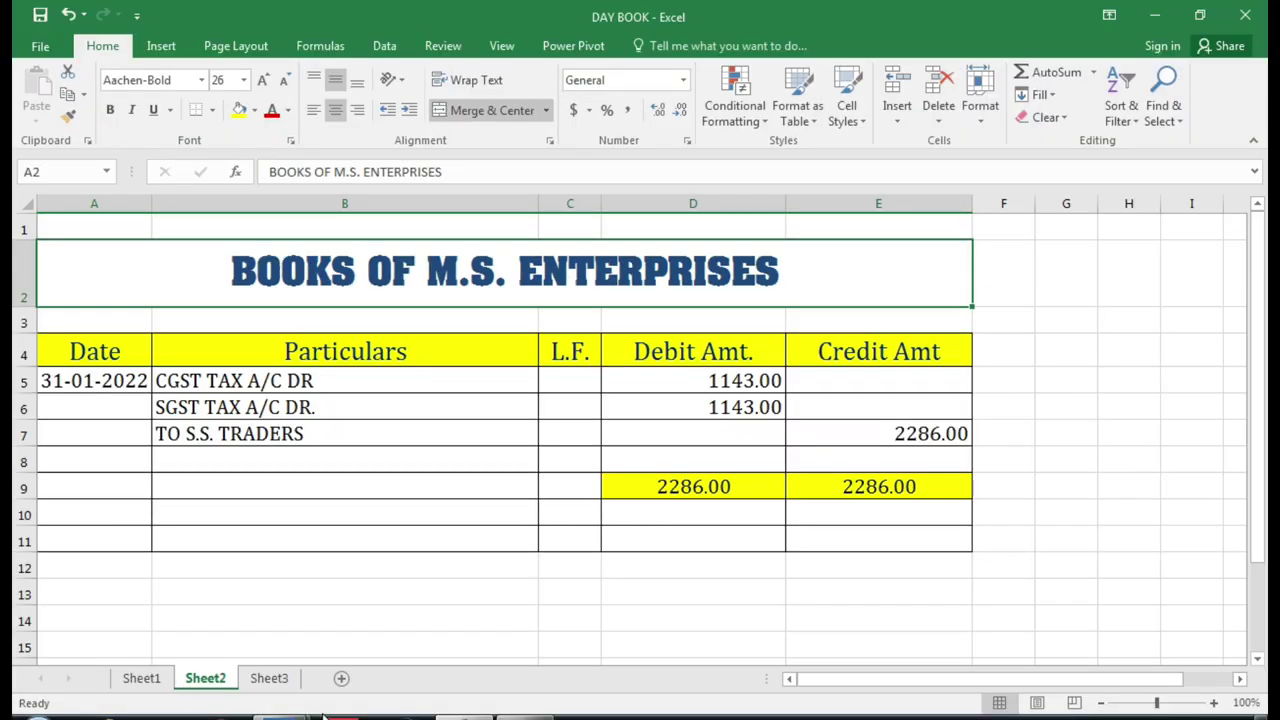
- Return to the M.S. ENTERPRISES journal voucher in TallyPrime and debit Cgst Tax with 1143
{"action": "left_click", "coordinate": [280, 716]}
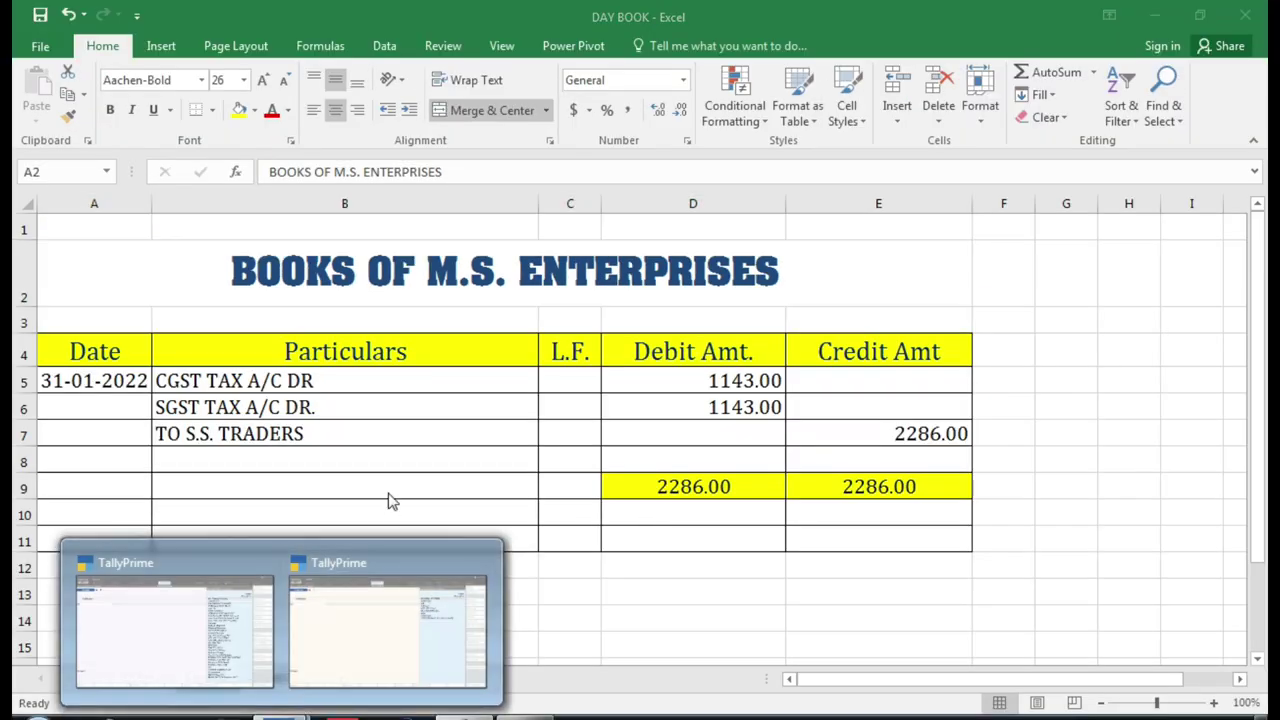
{"action": "left_click", "coordinate": [191, 603]}
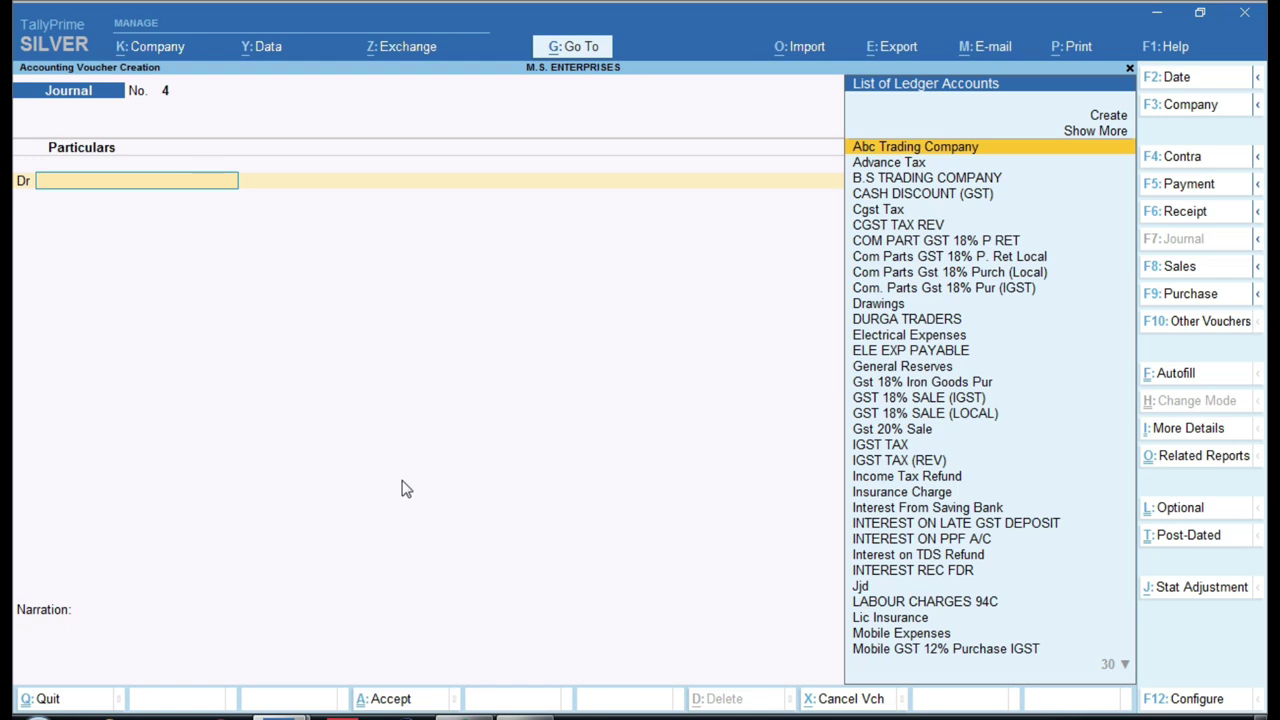
{"action": "type", "text": "CG"}
{"action": "key", "text": "Return"}
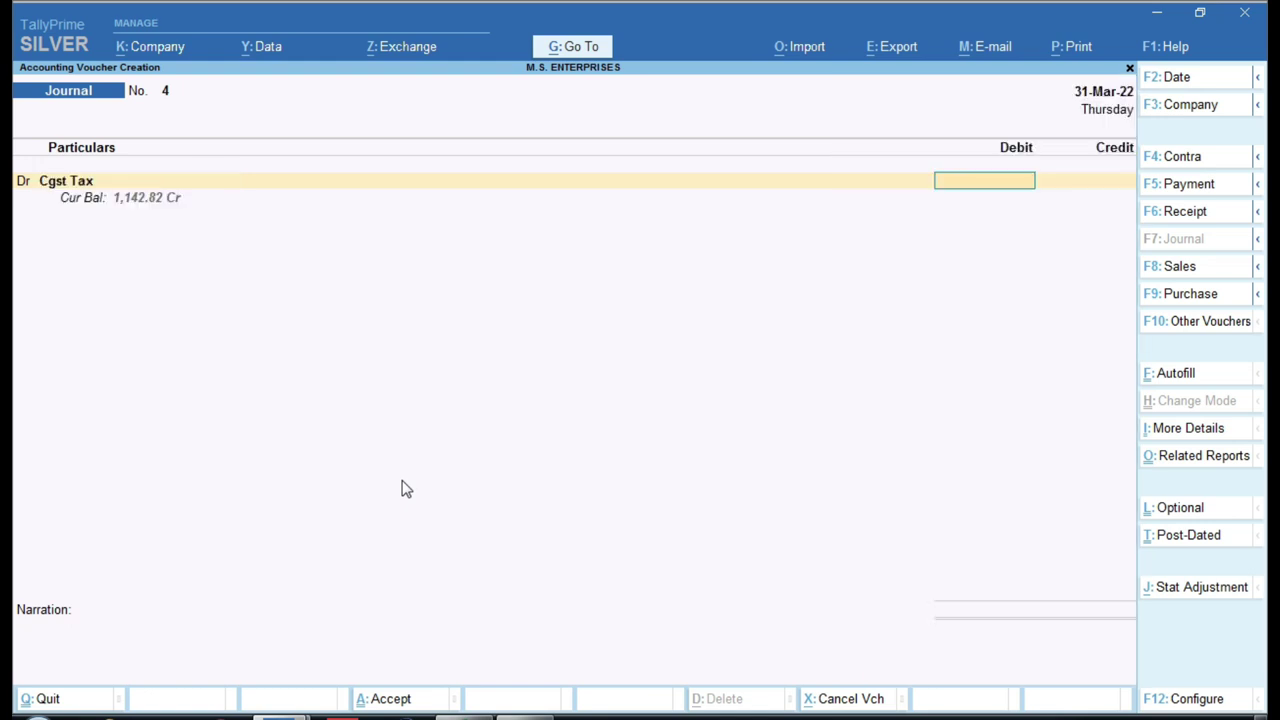
{"action": "type", "text": "1143"}
{"action": "key", "text": "Return"}
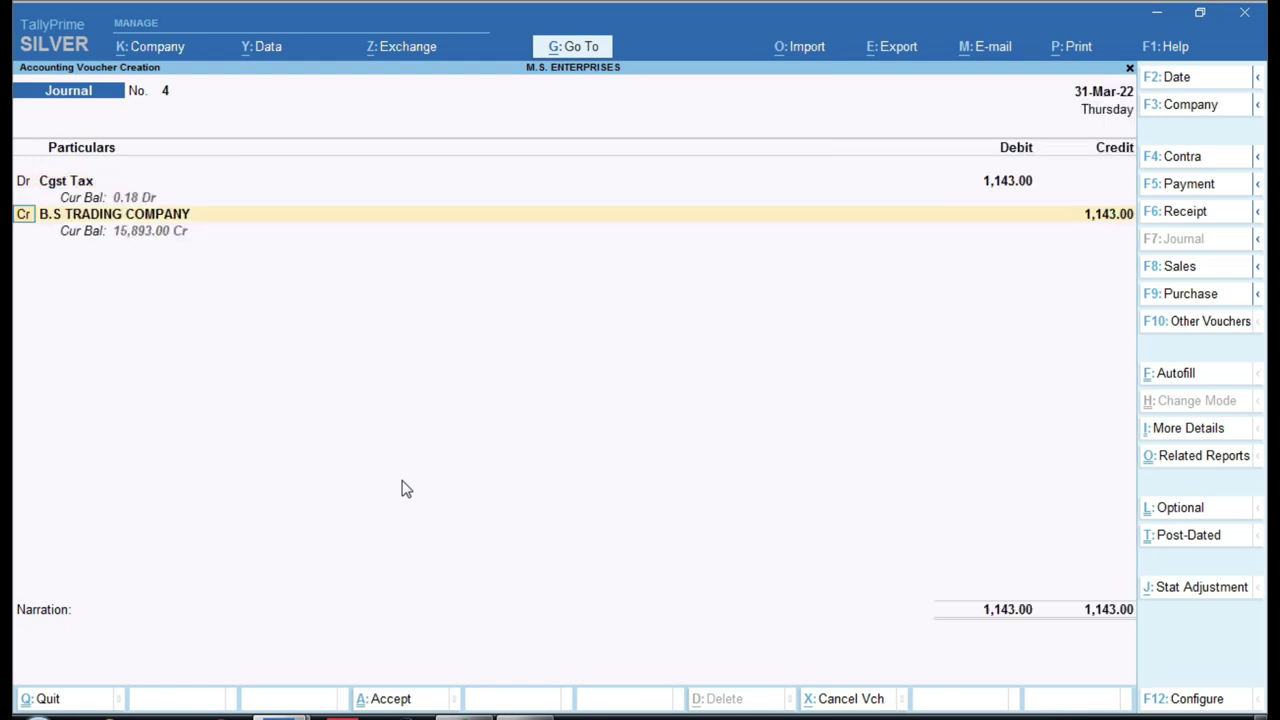
- Make the voucher's second line a debit to Sgst Tax for 1143
{"action": "type", "text": "d"}
{"action": "key", "text": "Return"}
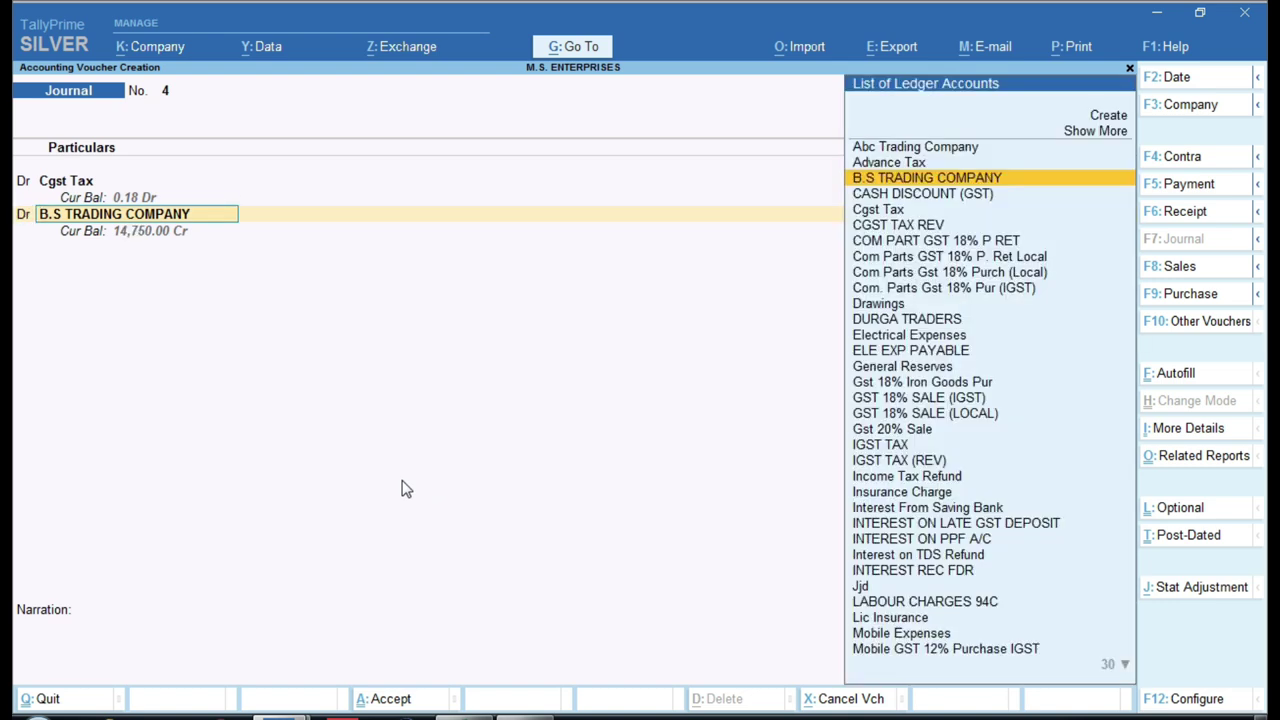
{"action": "type", "text": "SG"}
{"action": "key", "text": "Down"}
{"action": "key", "text": "Down"}
{"action": "key", "text": "Down"}
{"action": "key", "text": "Return"}
{"action": "type", "text": "1143"}
{"action": "key", "text": "Return"}
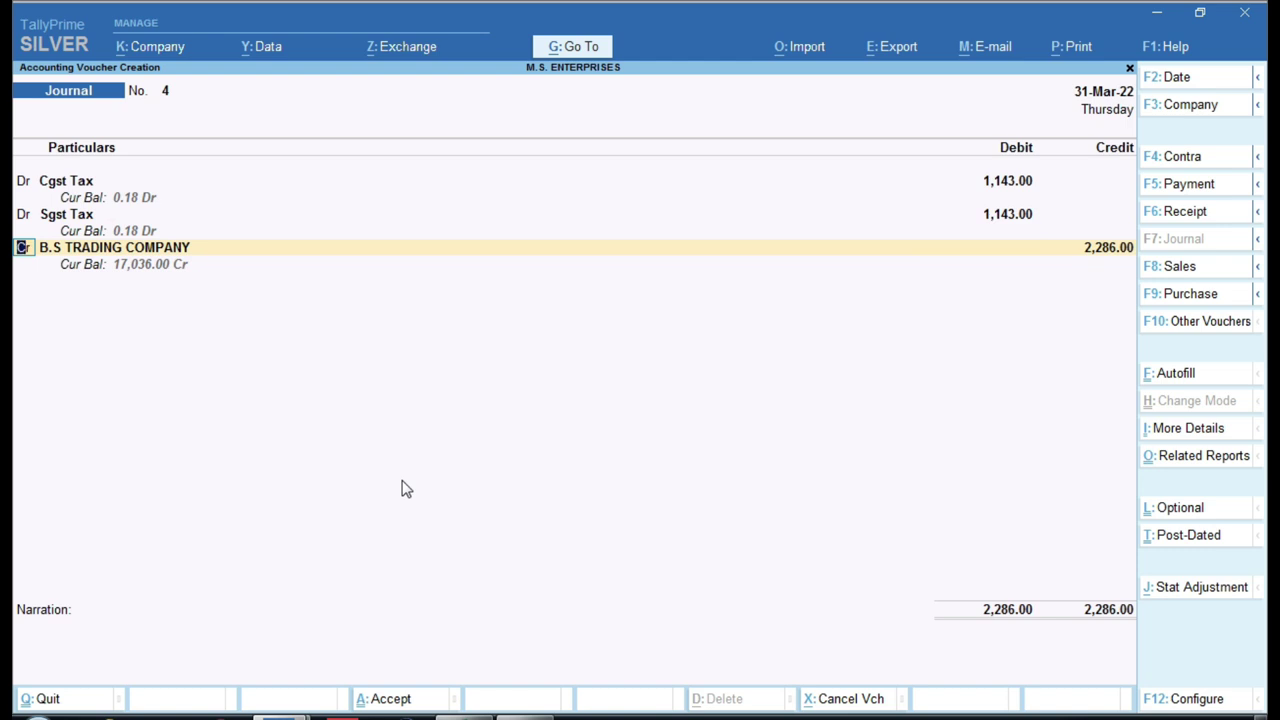
- Start a new ledger from the voucher's credit line, named S.S. TRADERS and grouped under Current Liabilities
{"action": "key", "text": "Return"}
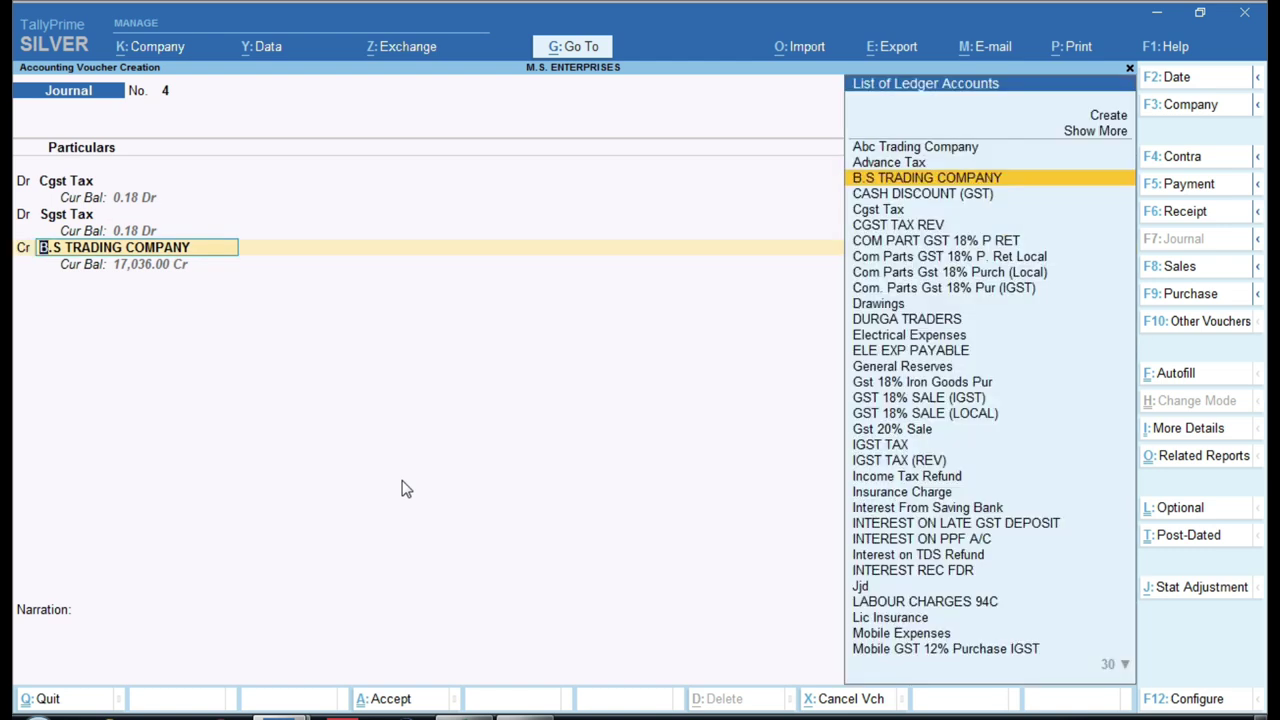
{"action": "type", "text": "SS"}
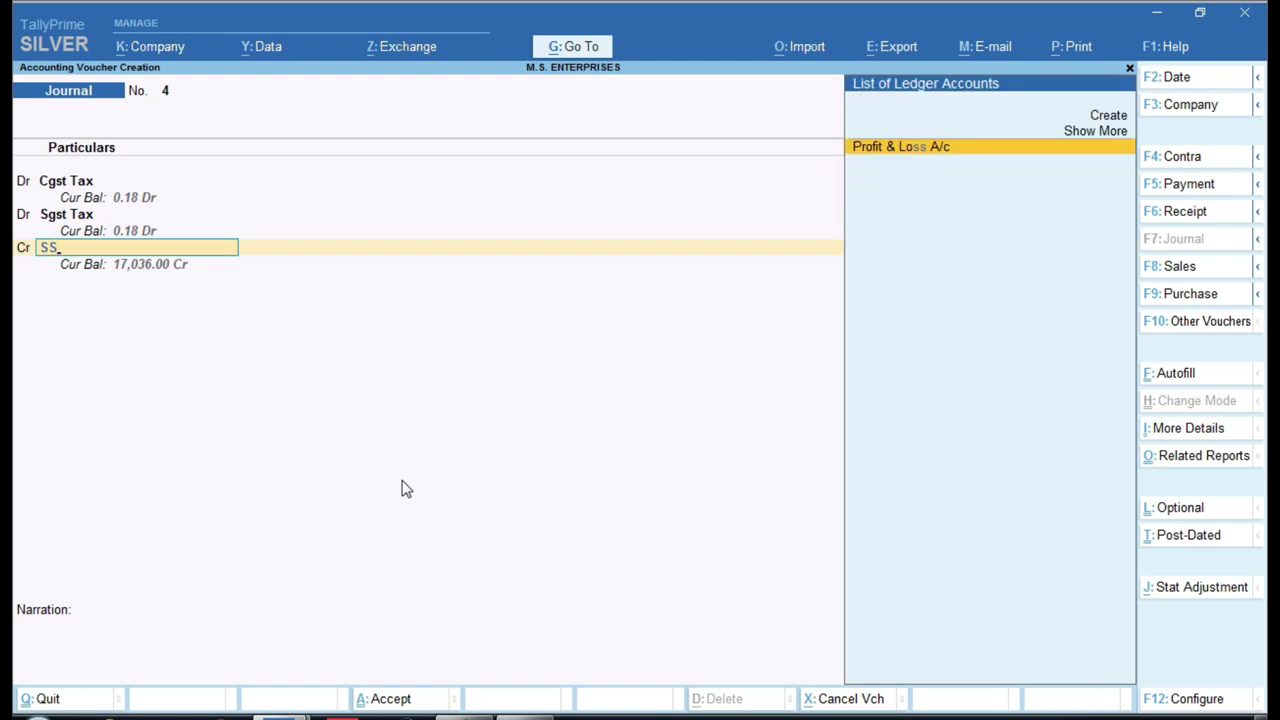
{"action": "key", "text": "ctrl"}
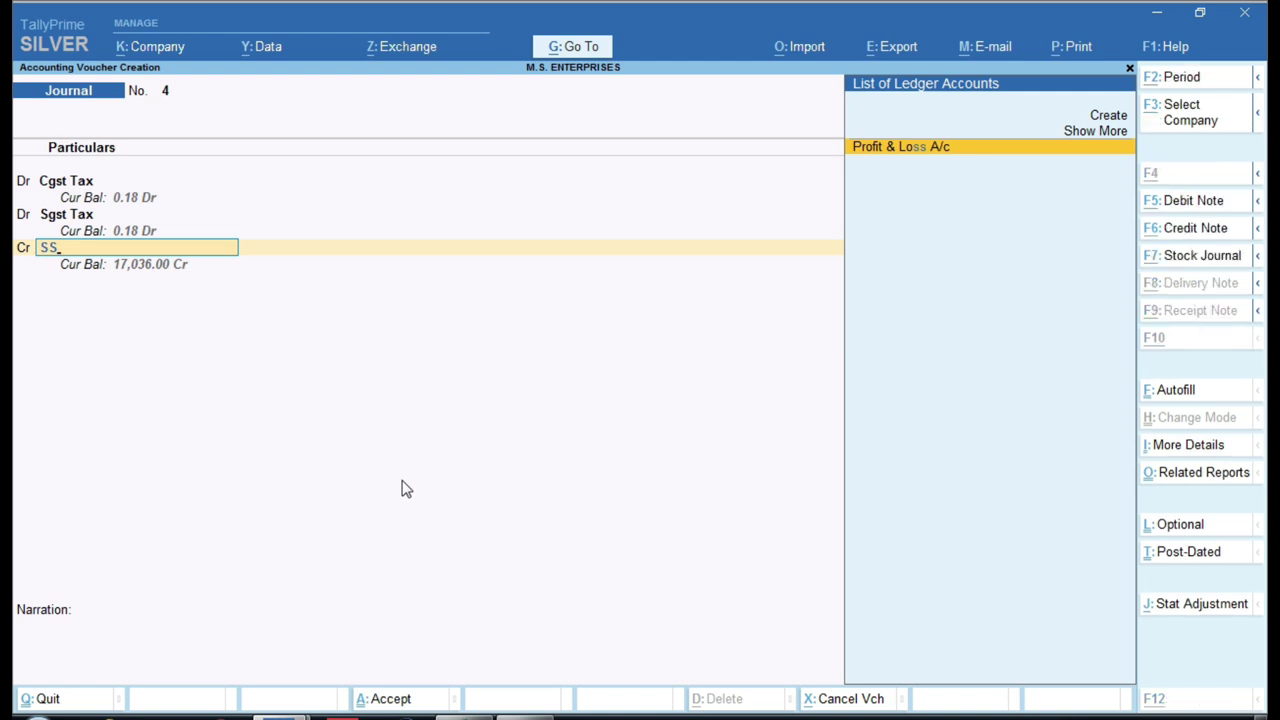
{"action": "key", "text": "alt+c"}
{"action": "type", "text": "S.S."}
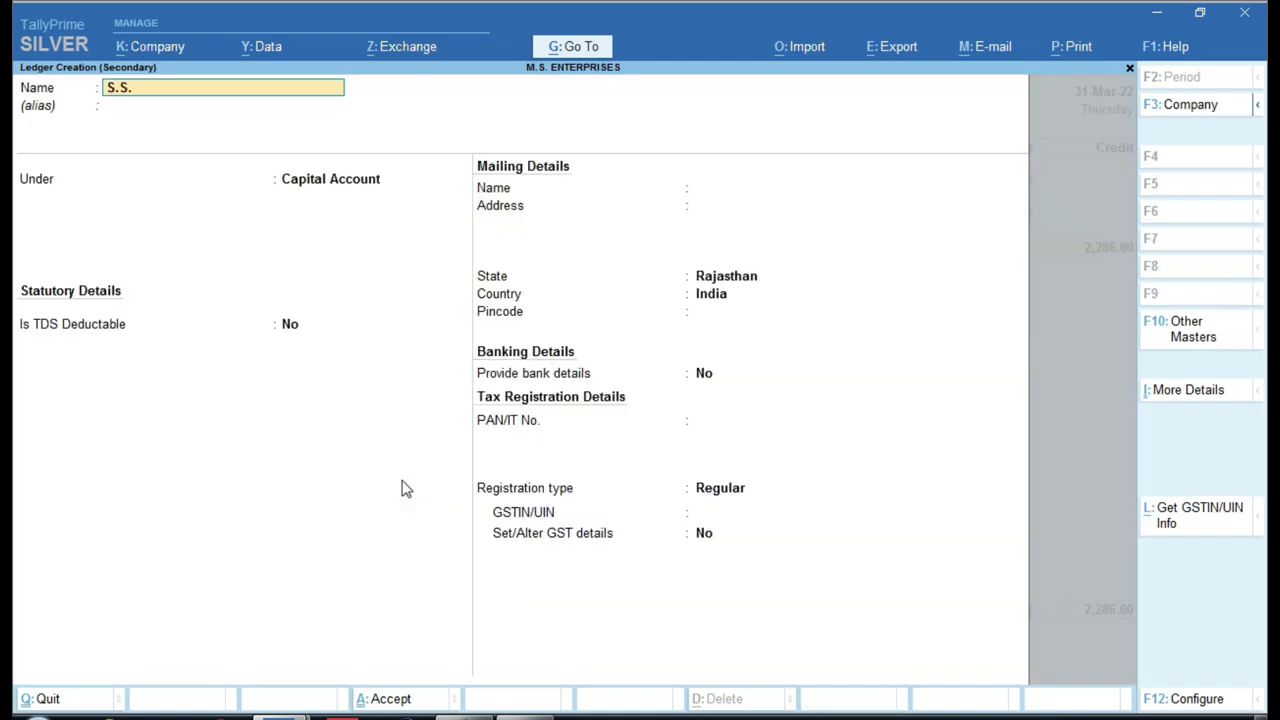
{"action": "type", "text": " TRADERS"}
{"action": "key", "text": "Return"}
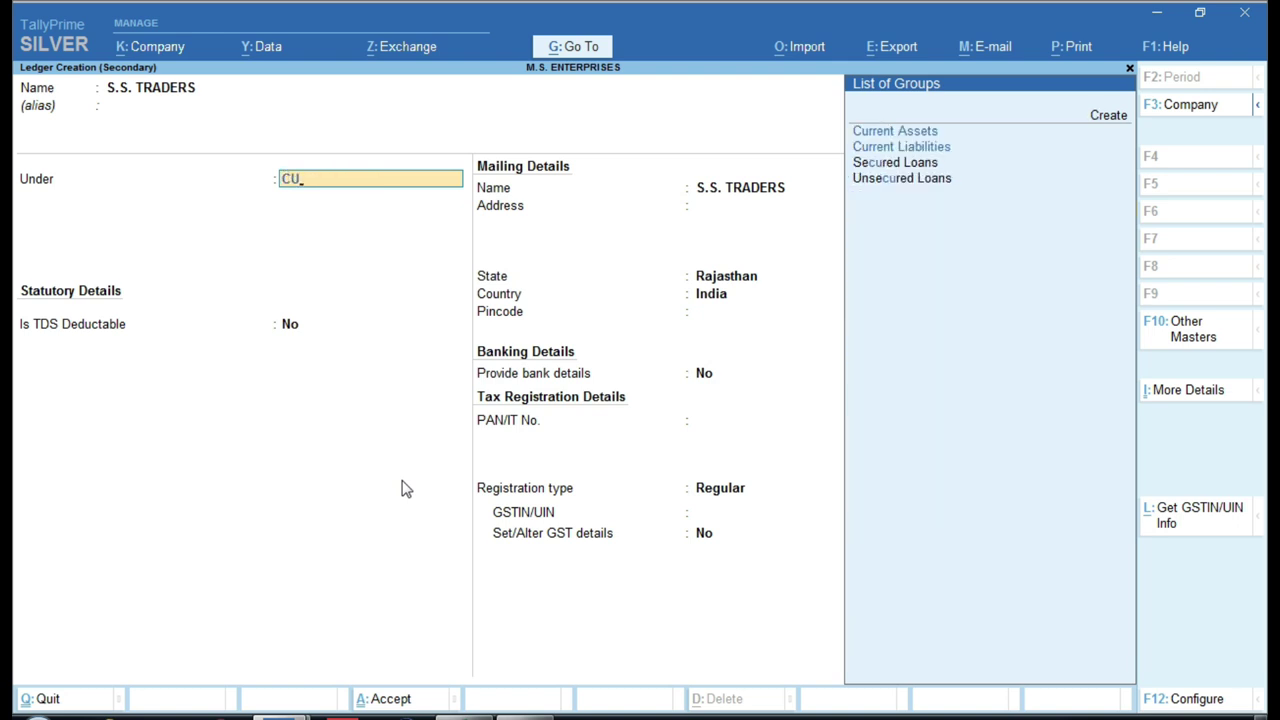
{"action": "key", "text": "Down"}
{"action": "key", "text": "Return"}
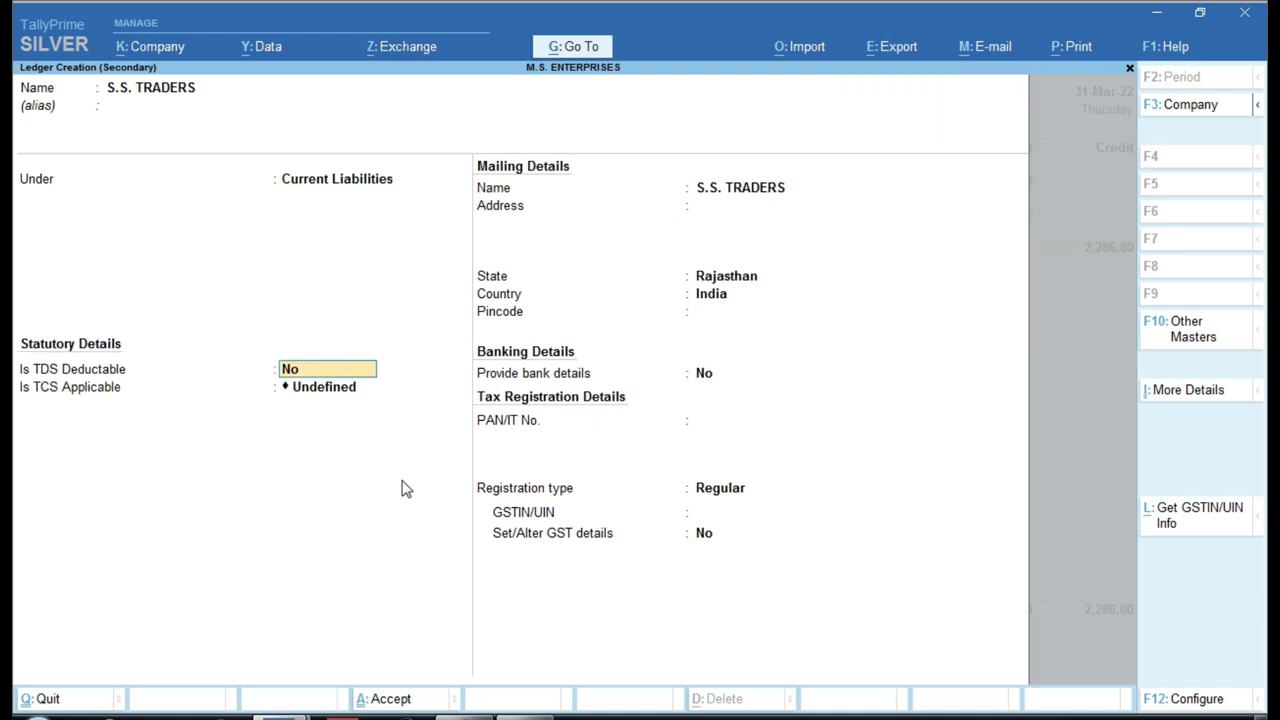
- Set TCS applicability to Not Applicable, keep the other default details and save the S.S. TRADERS ledger
{"action": "key", "text": "Return"}
{"action": "key", "text": "BackSpace"}
{"action": "key", "text": "Down"}
{"action": "key", "text": "Down"}
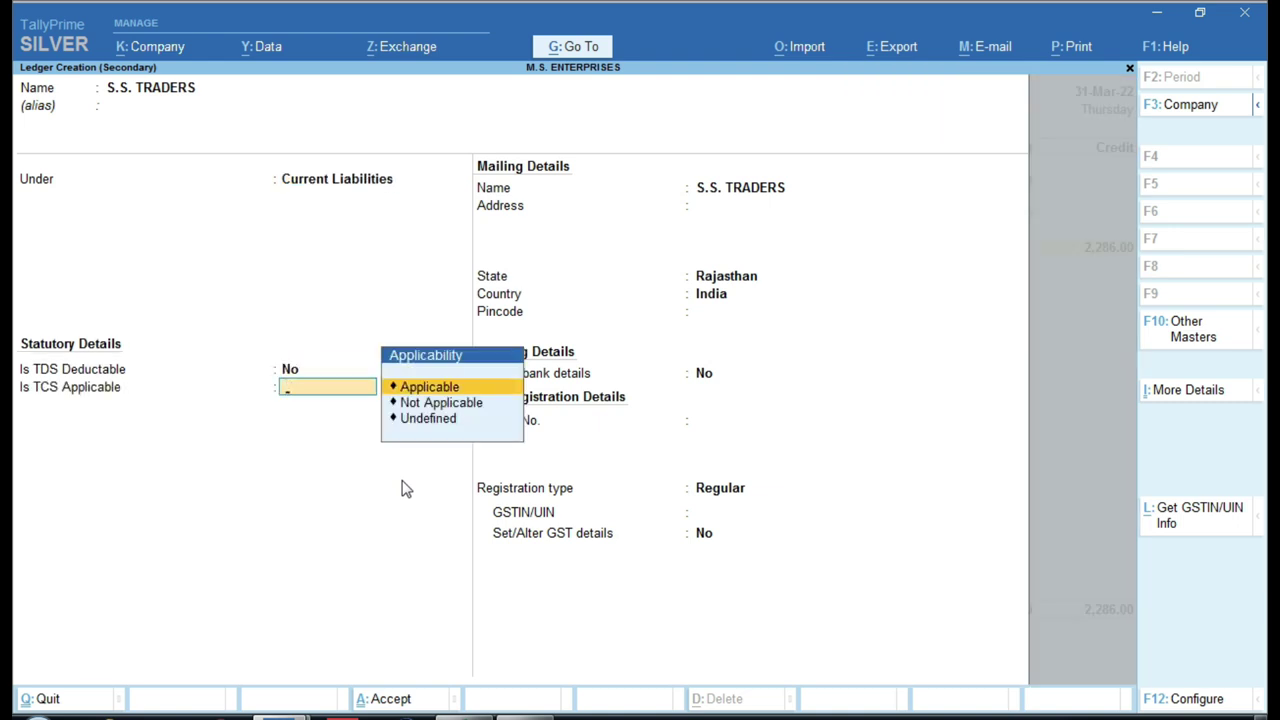
{"action": "key", "text": "Return"}
{"action": "key", "text": "Return"}
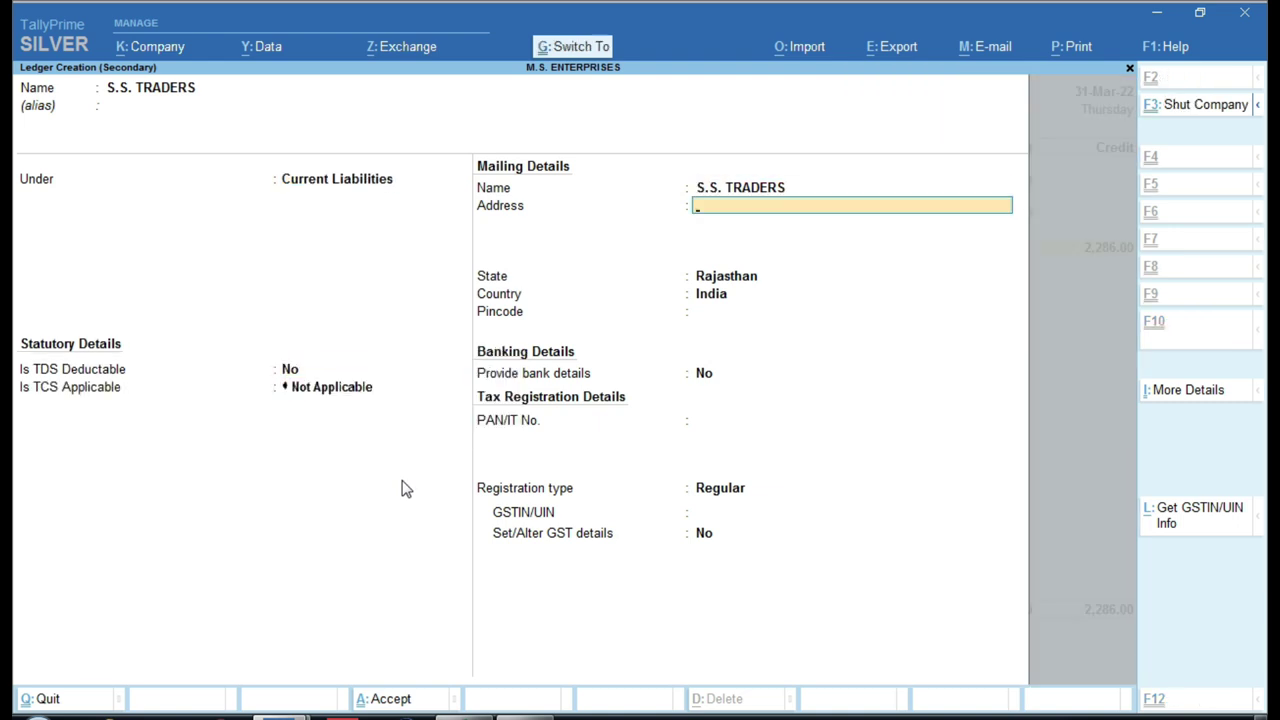
{"action": "key", "text": "ctrl+a"}
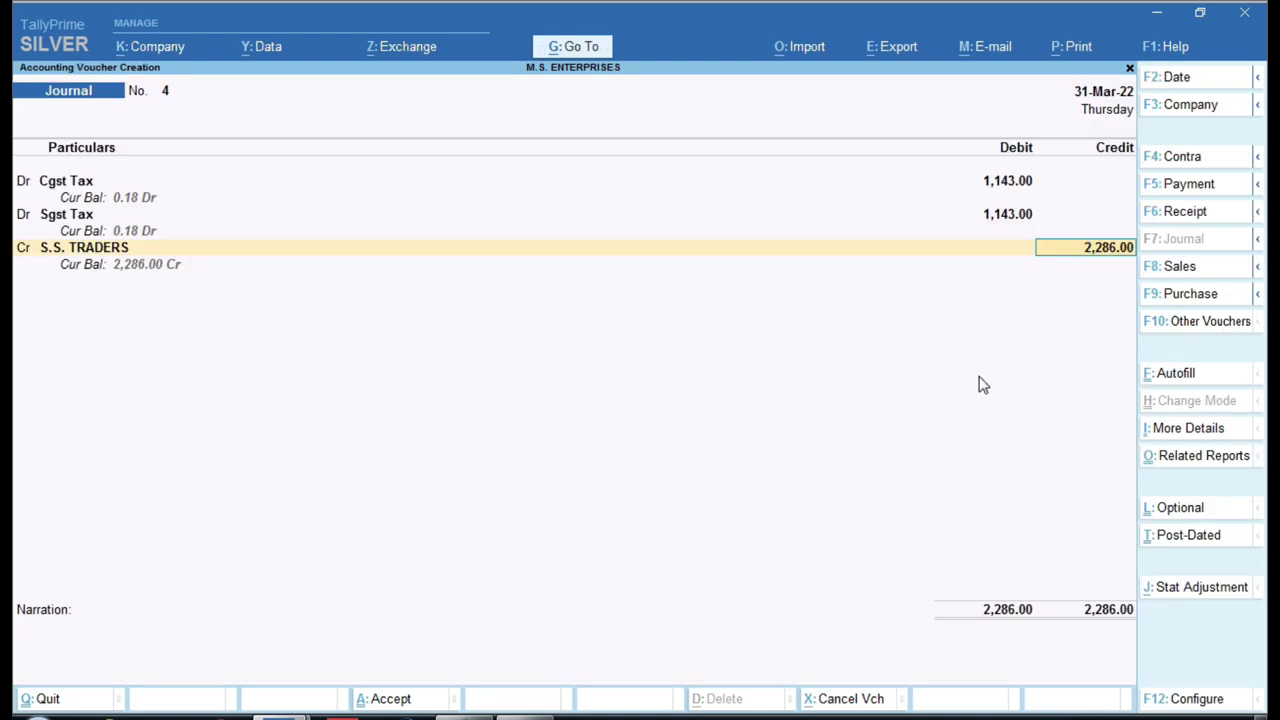
- Credit S.S. TRADERS with 2,286.00 as On Account, add the narration GST TAX DEPOSIT and save the journal voucher
{"action": "key", "text": "Return"}
{"action": "key", "text": "Return"}
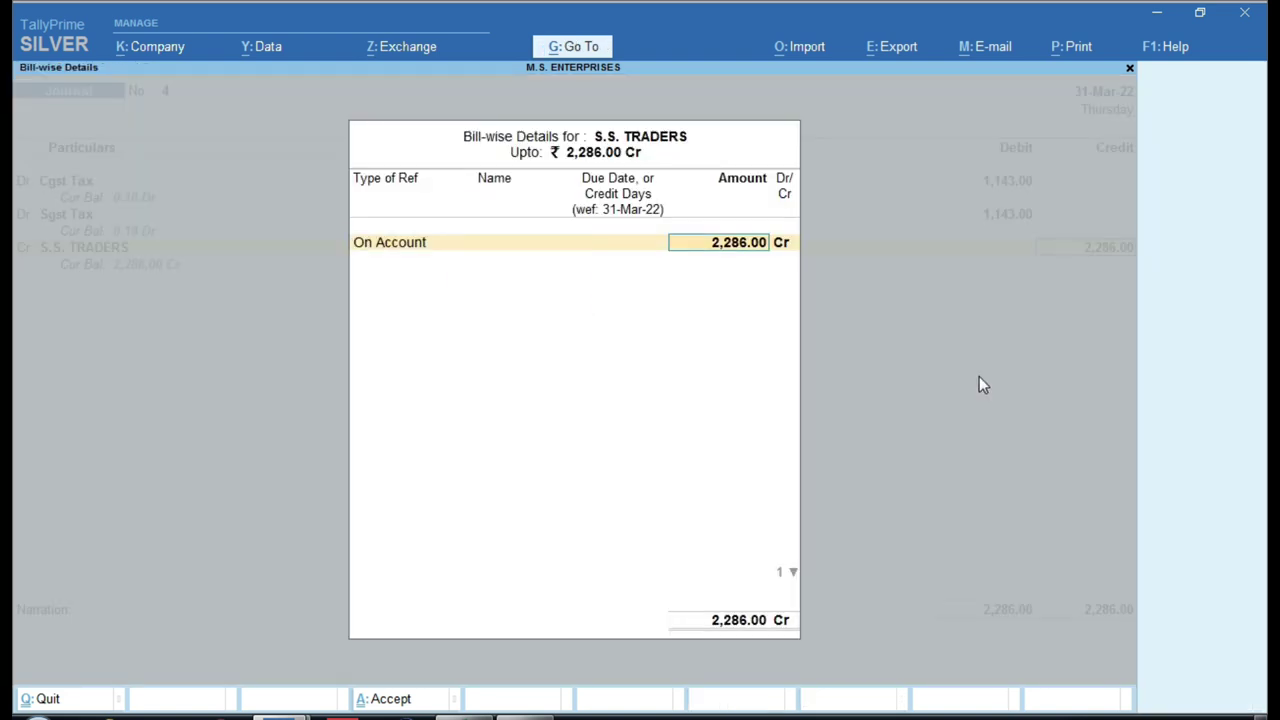
{"action": "key", "text": "Return"}
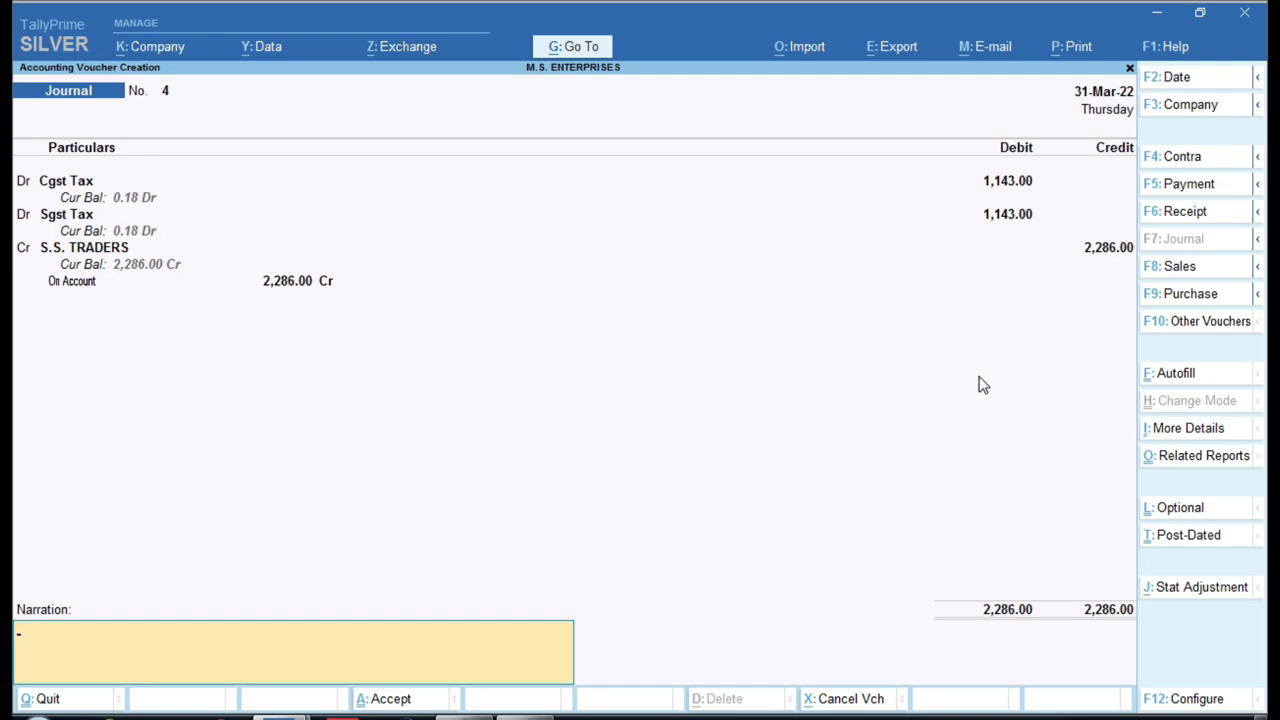
{"action": "type", "text": "GST TAX DEPOSIT"}
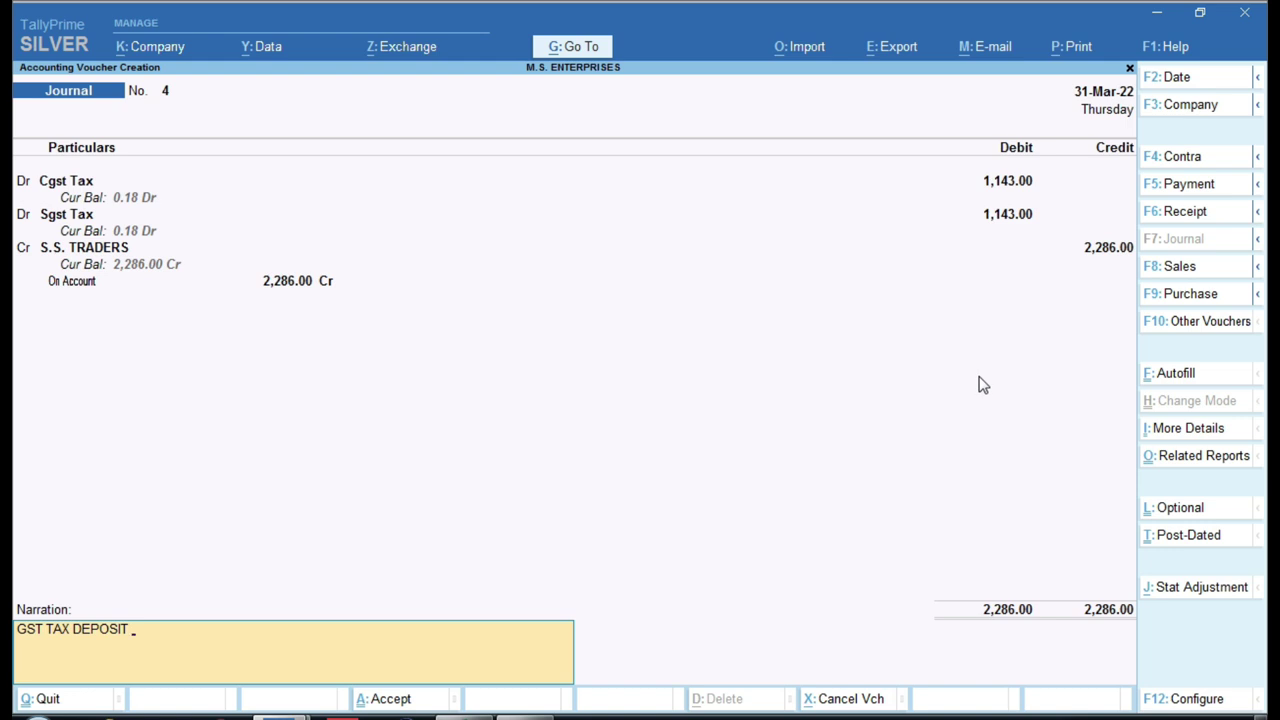
{"action": "key", "text": "Return"}
{"action": "key", "text": "y"}
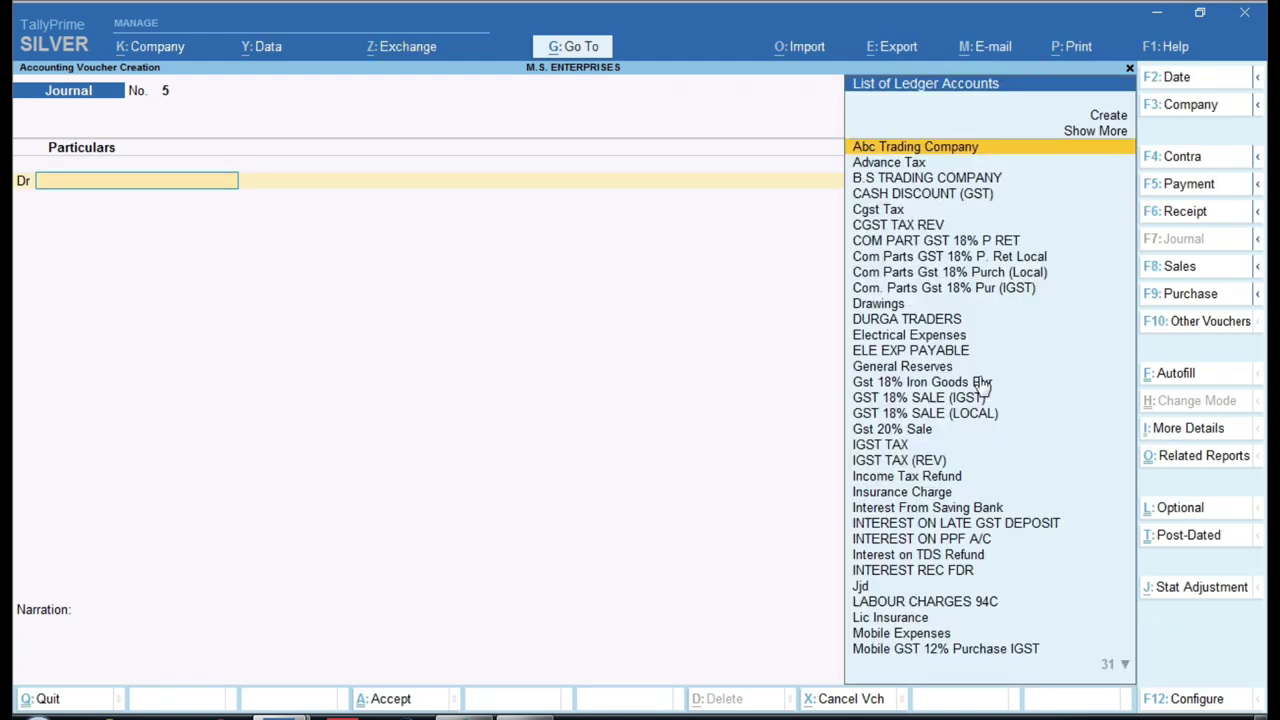
- Leave voucher entry and open the S.S. TRADERS ledger account in M.S. ENTERPRISES' books to check the journal posting
{"action": "key", "text": "Escape"}
{"action": "key", "text": "Escape"}
{"action": "key", "text": "n"}
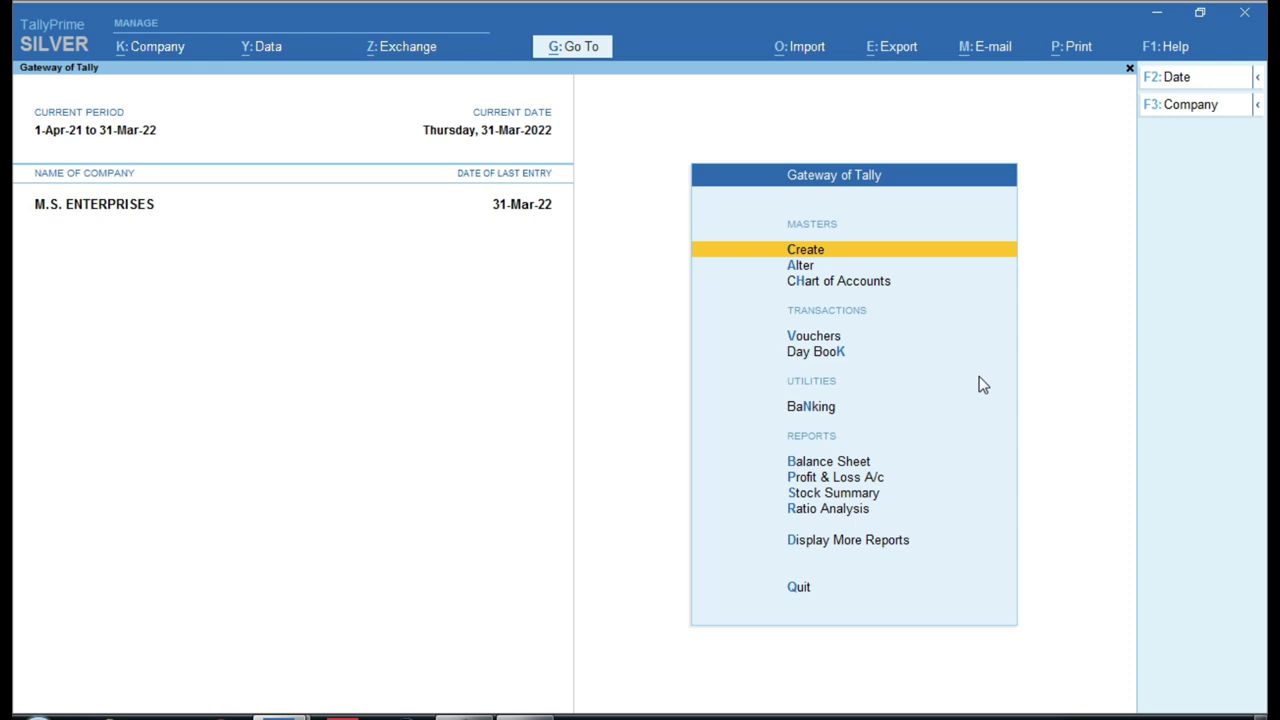
{"action": "type", "text": "dalSS"}
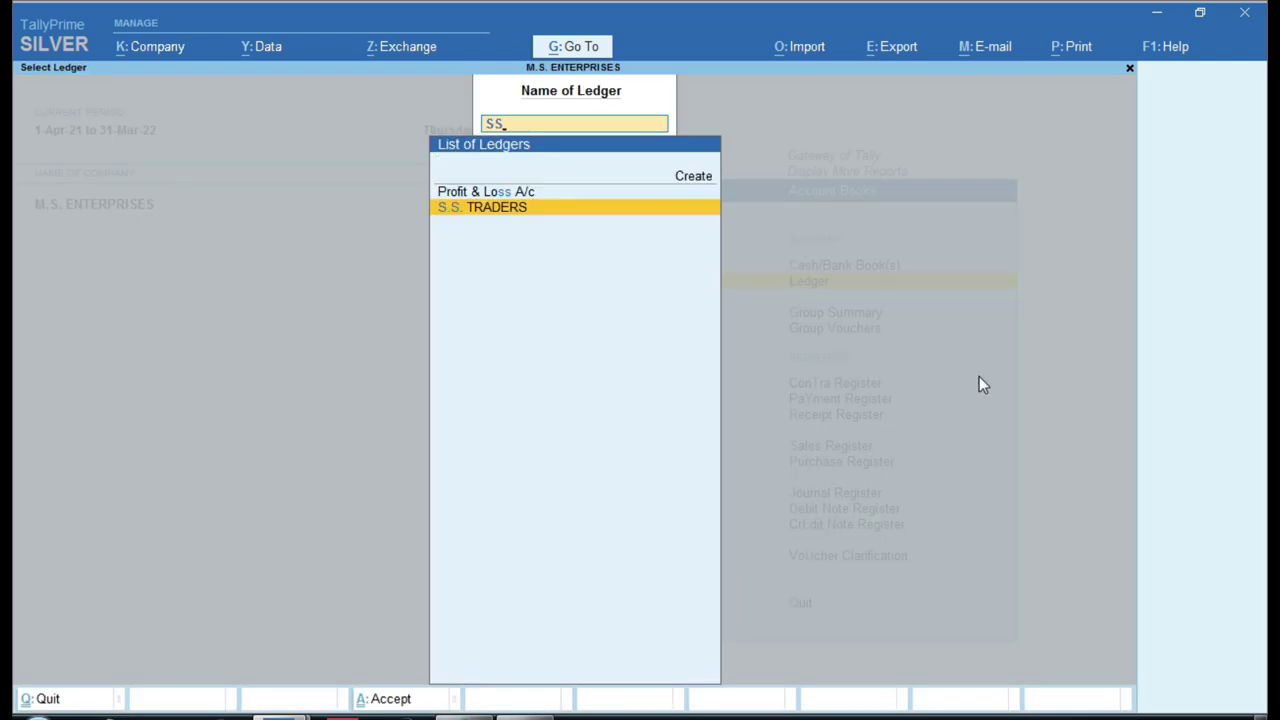
{"action": "key", "text": "Return"}
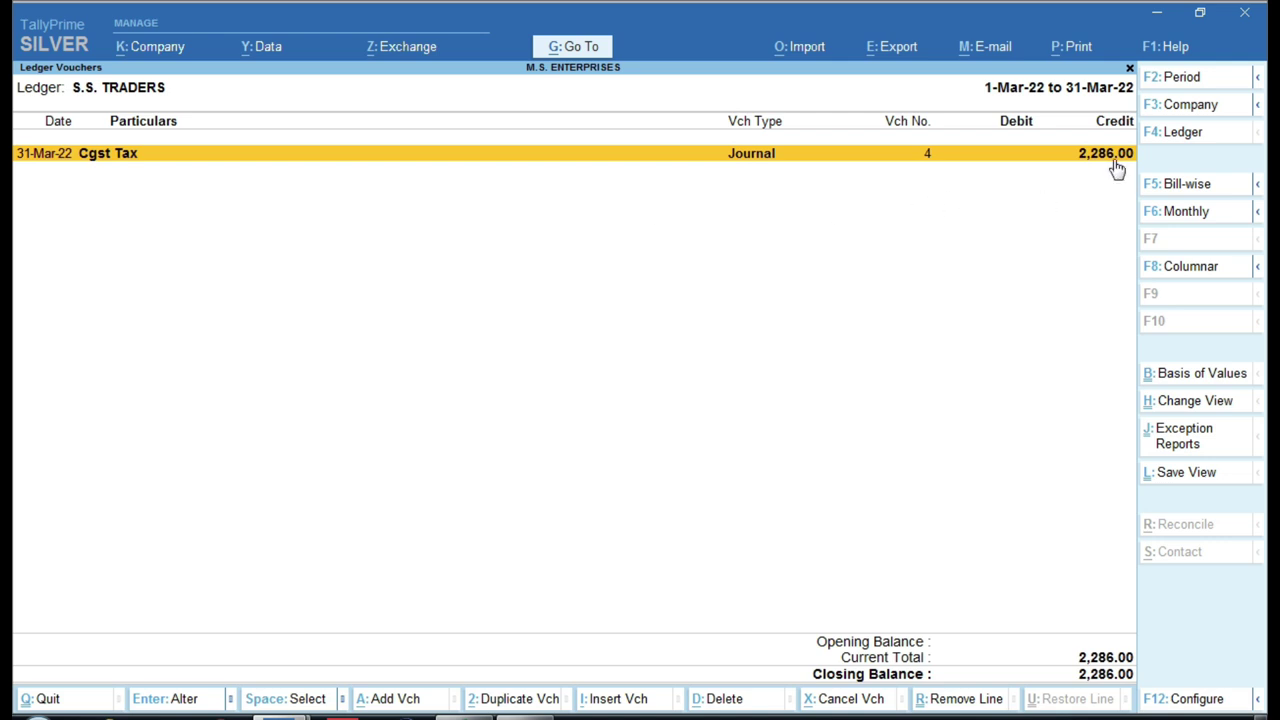
{"action": "key", "text": "ctrl"}
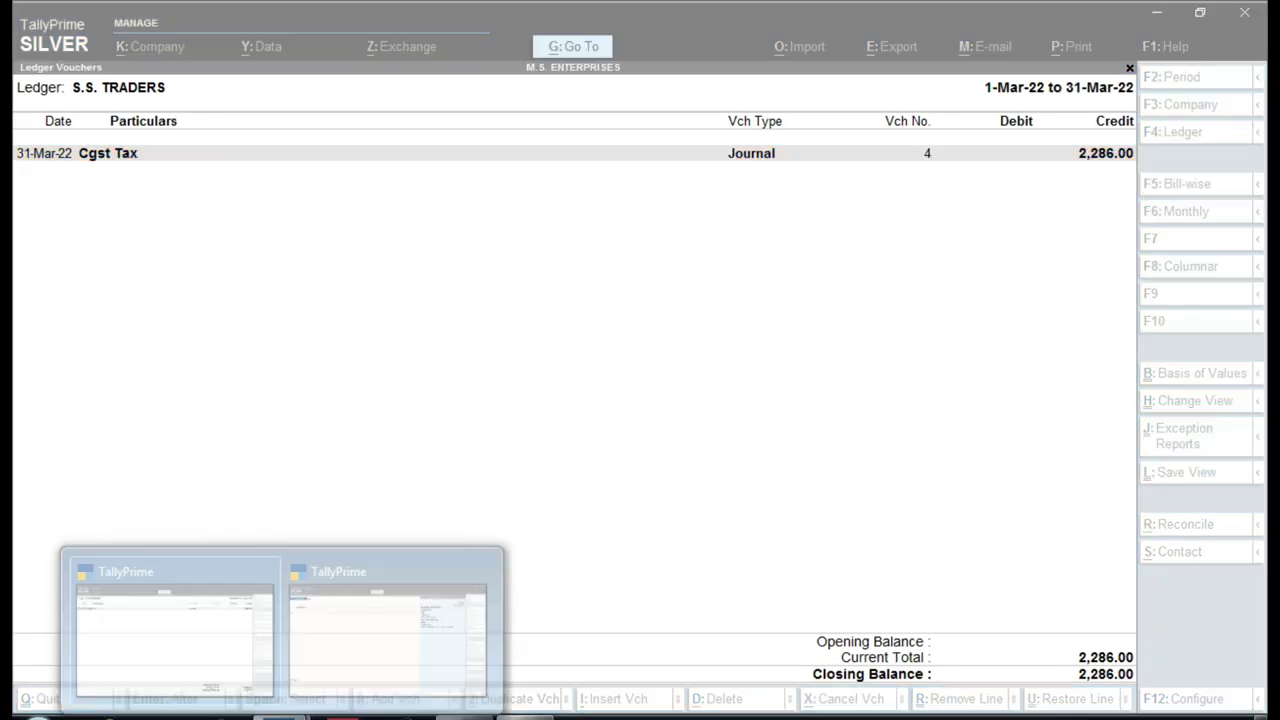
- Switch to the S.S. TRADERS company window and open its M.S ENTERPRISES ledger account to check the payment posting
{"action": "left_click", "coordinate": [360, 650]}
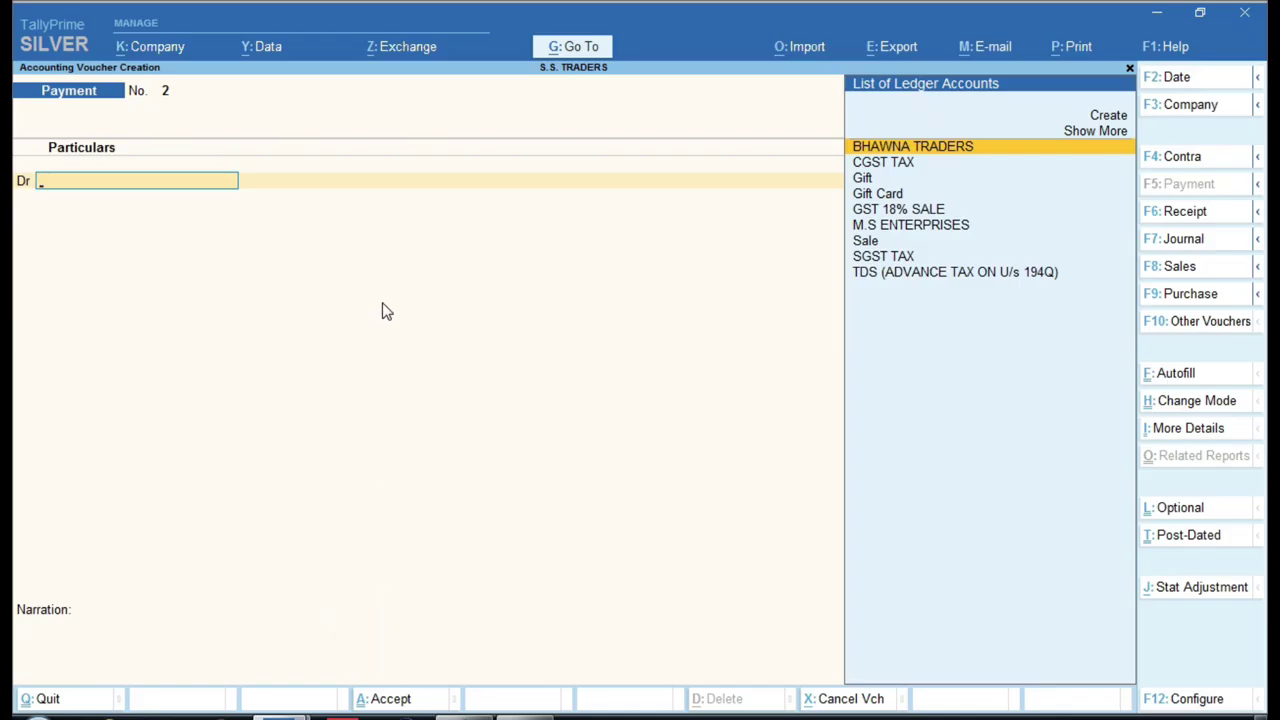
{"action": "key", "text": "Escape"}
{"action": "type", "text": "da"}
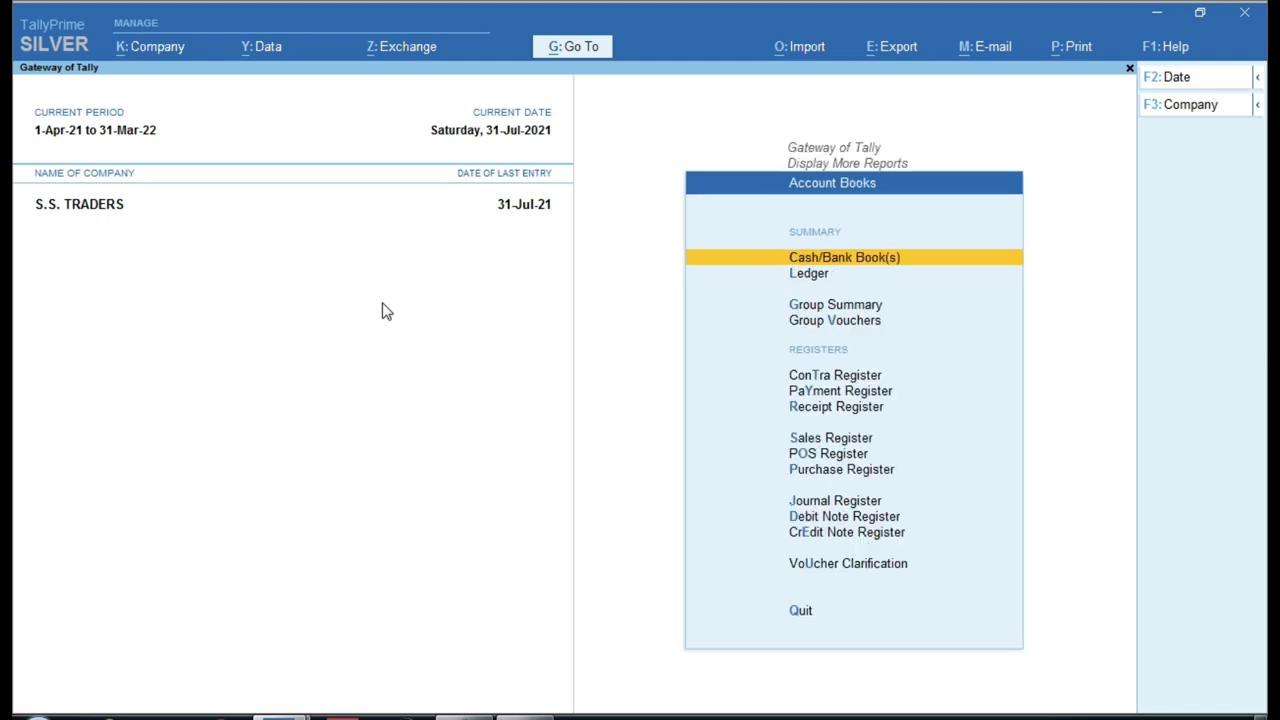
{"action": "type", "text": "lms"}
{"action": "key", "text": "Return"}
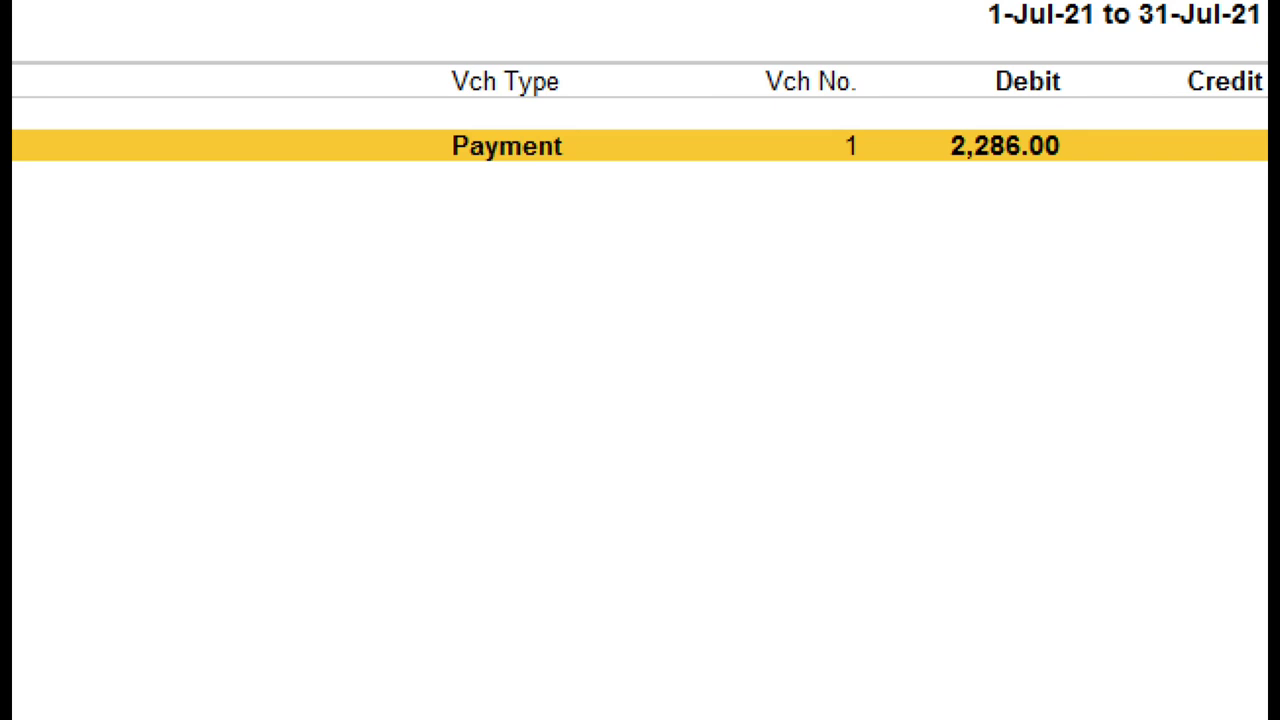
{"action": "left_click", "coordinate": [1005, 160]}
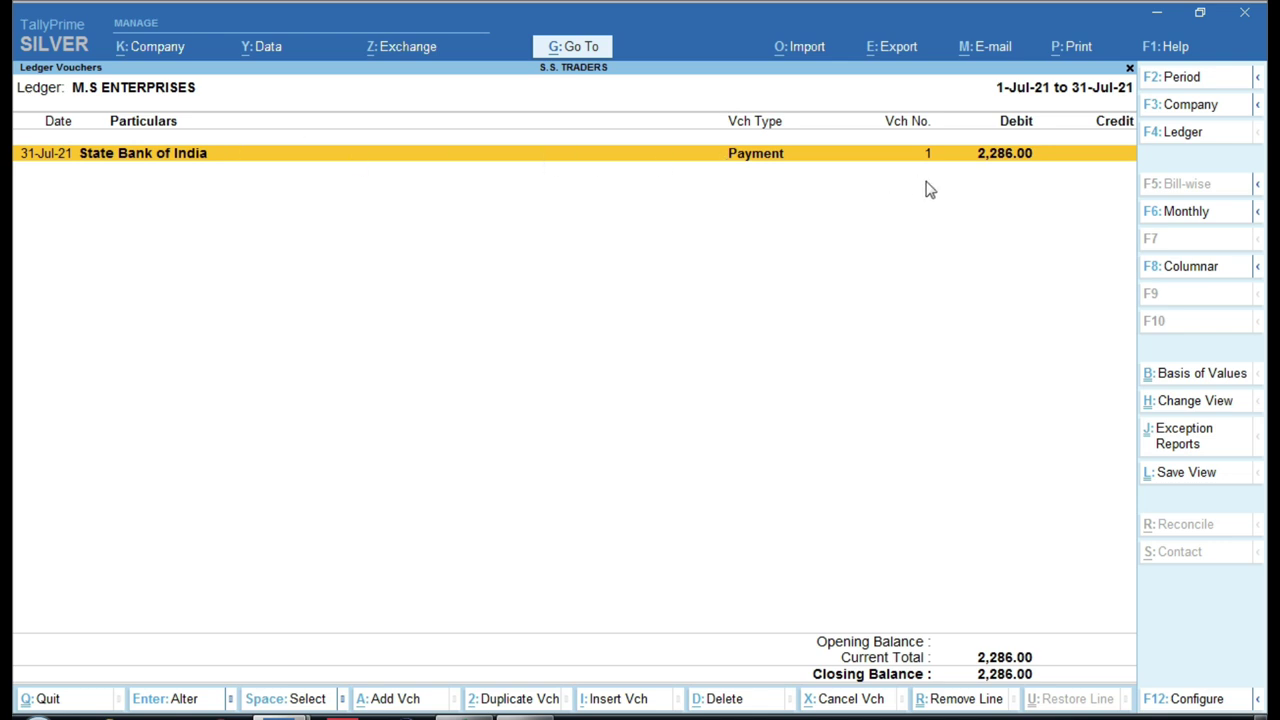
- Return to the M.S. ENTERPRISES company window and compare its S.S. TRADERS ledger credit with the other company's debit
{"action": "mouse_move", "coordinate": [272, 712]}
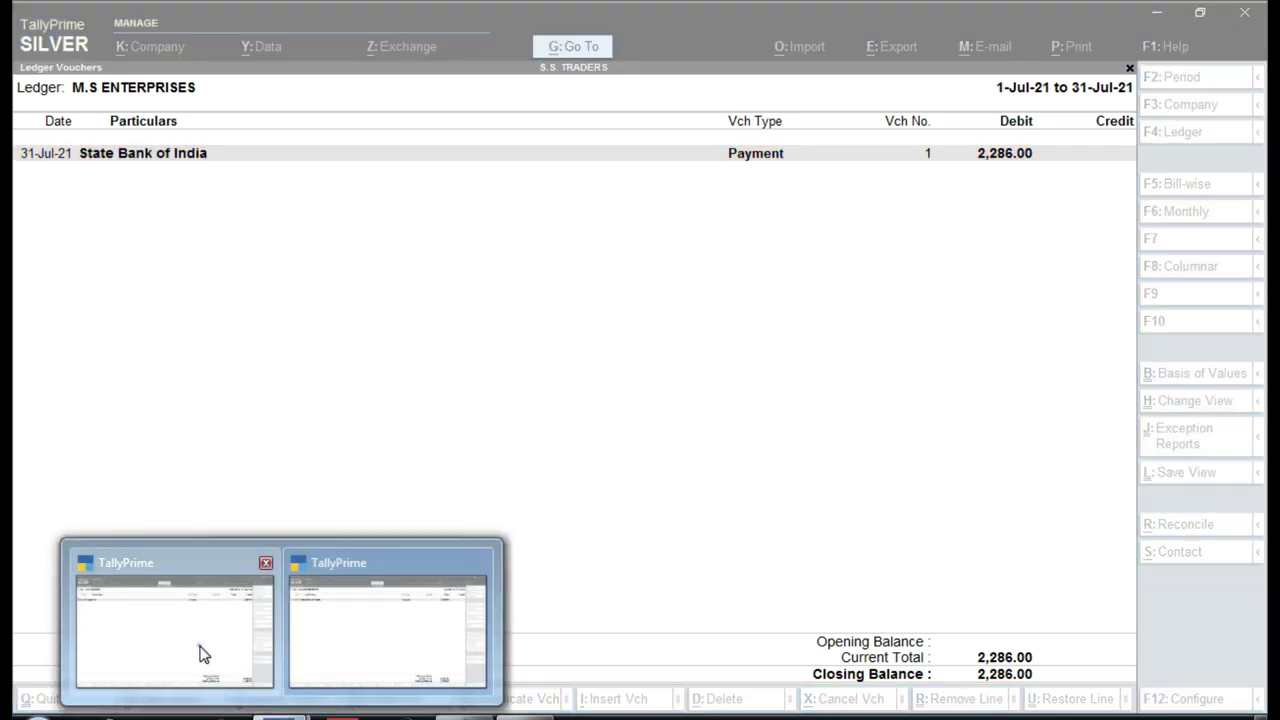
{"action": "left_click", "coordinate": [203, 654]}
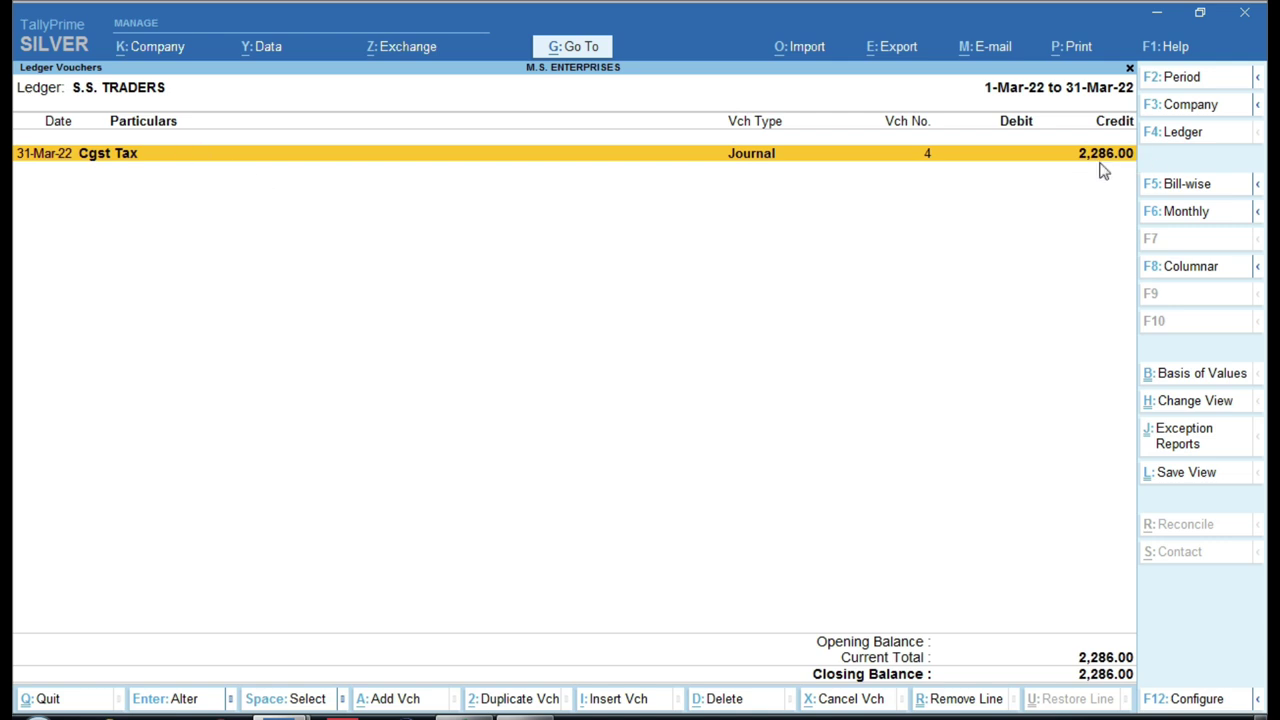
{"action": "key", "text": "ctrl"}
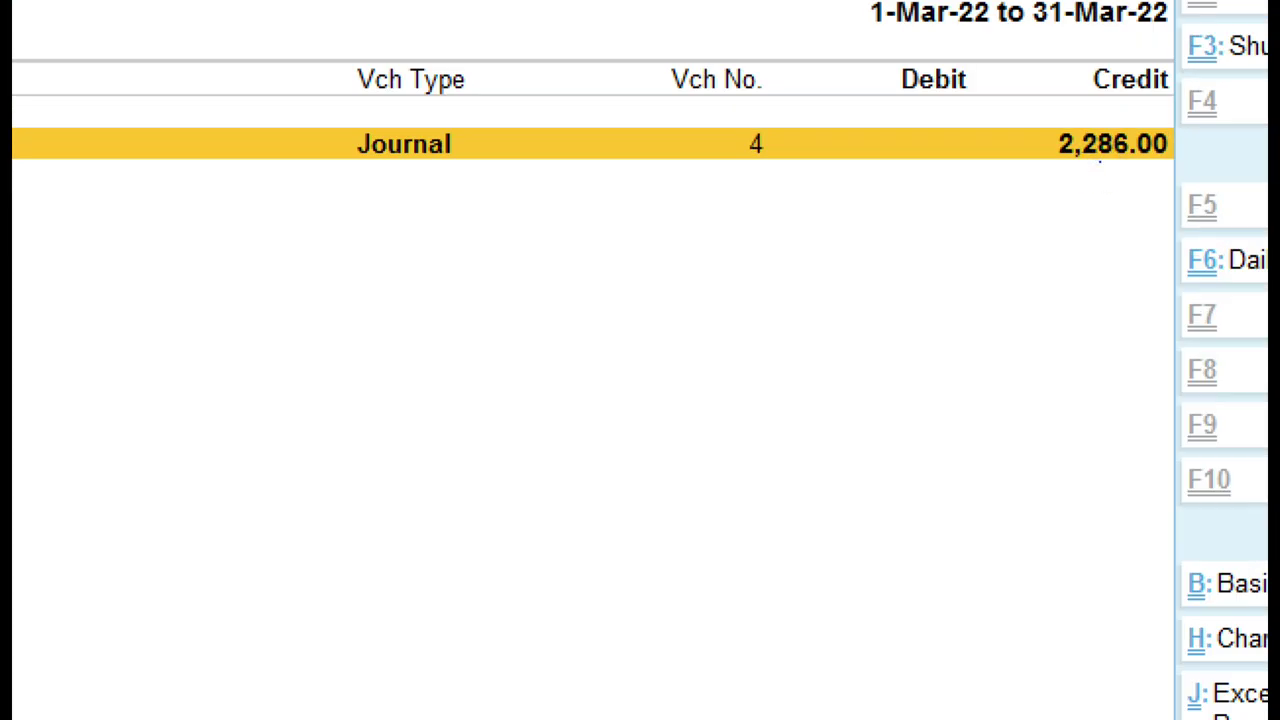